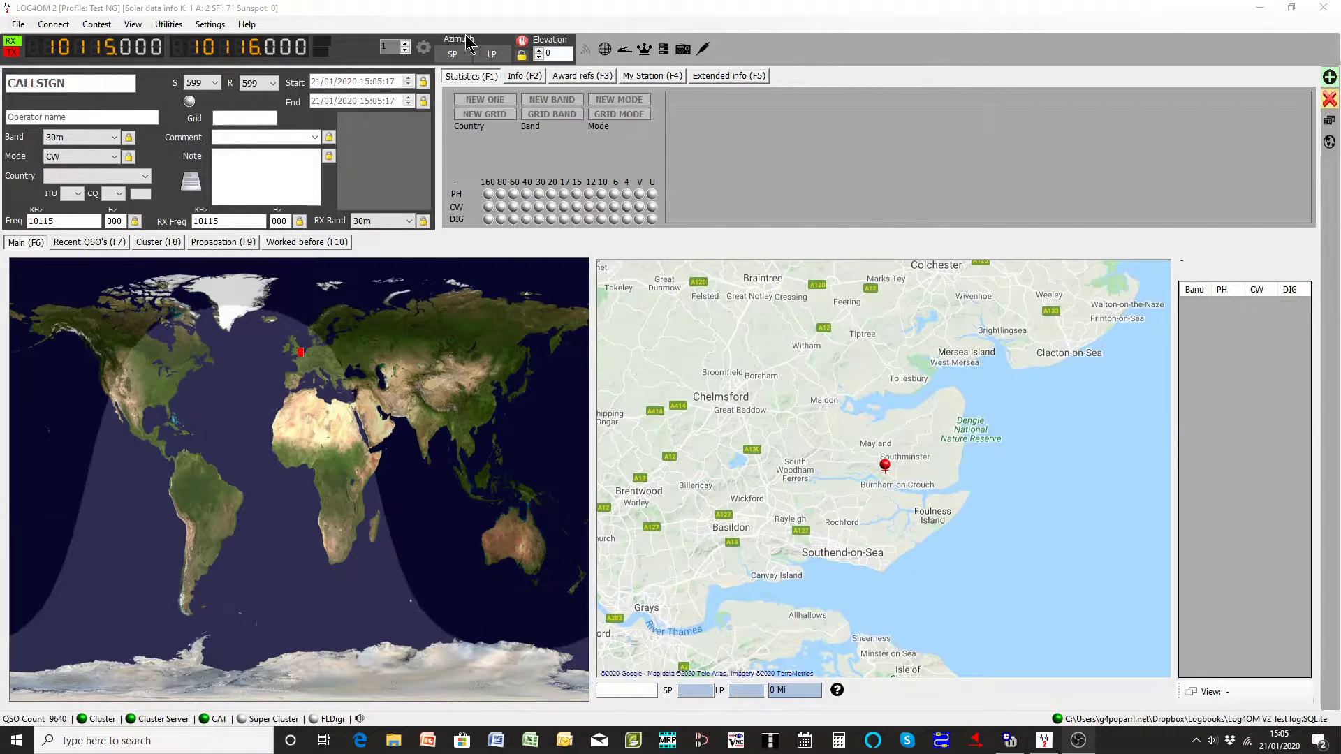
# Step: Open the program configuration and review the station information, including the station callsign
pyautogui.click(223, 28)
pyautogui.click(210, 24)
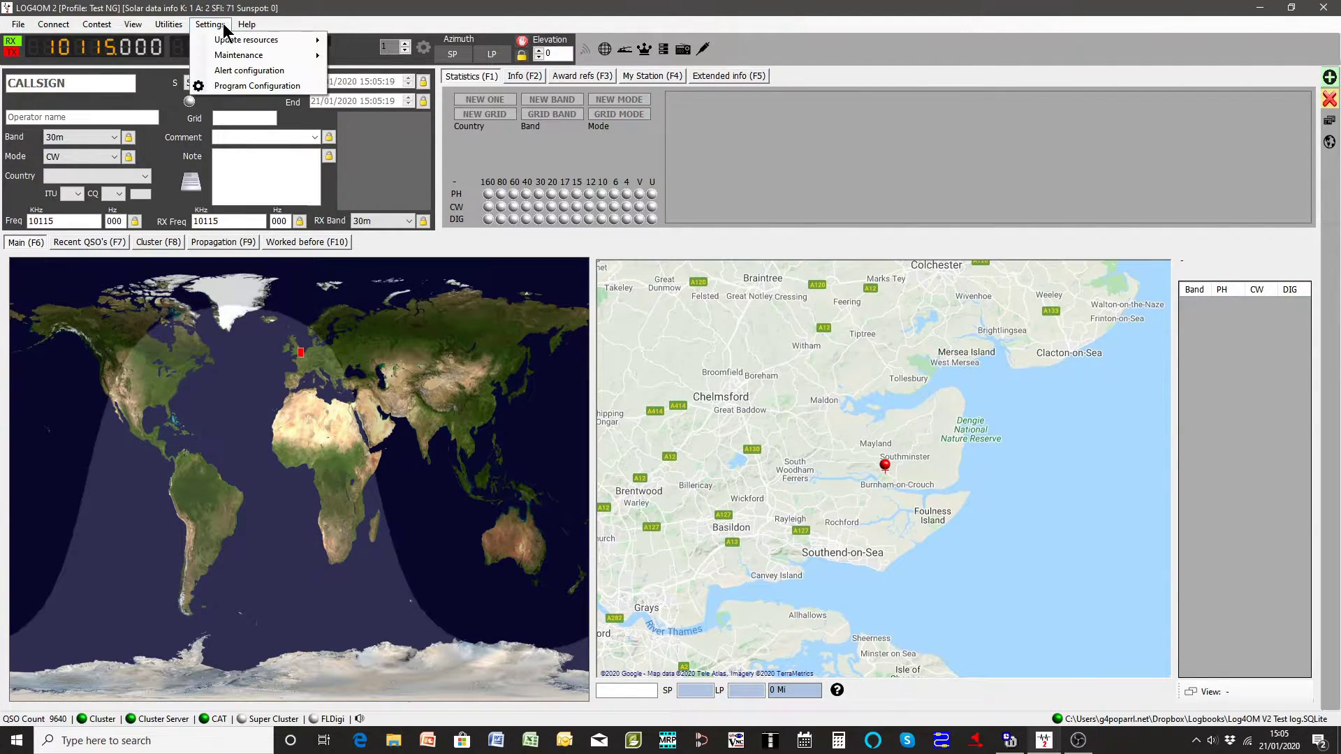
pyautogui.click(249, 82)
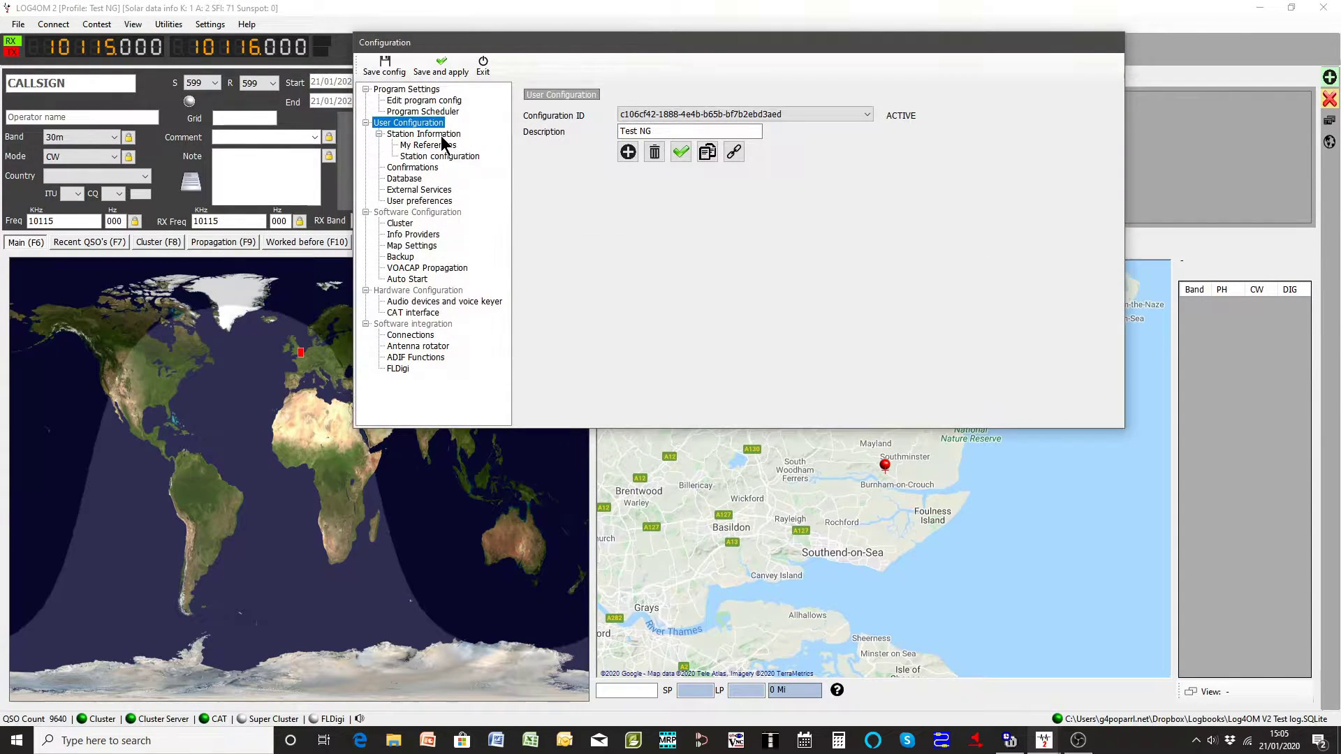
pyautogui.click(441, 134)
pyautogui.click(705, 119)
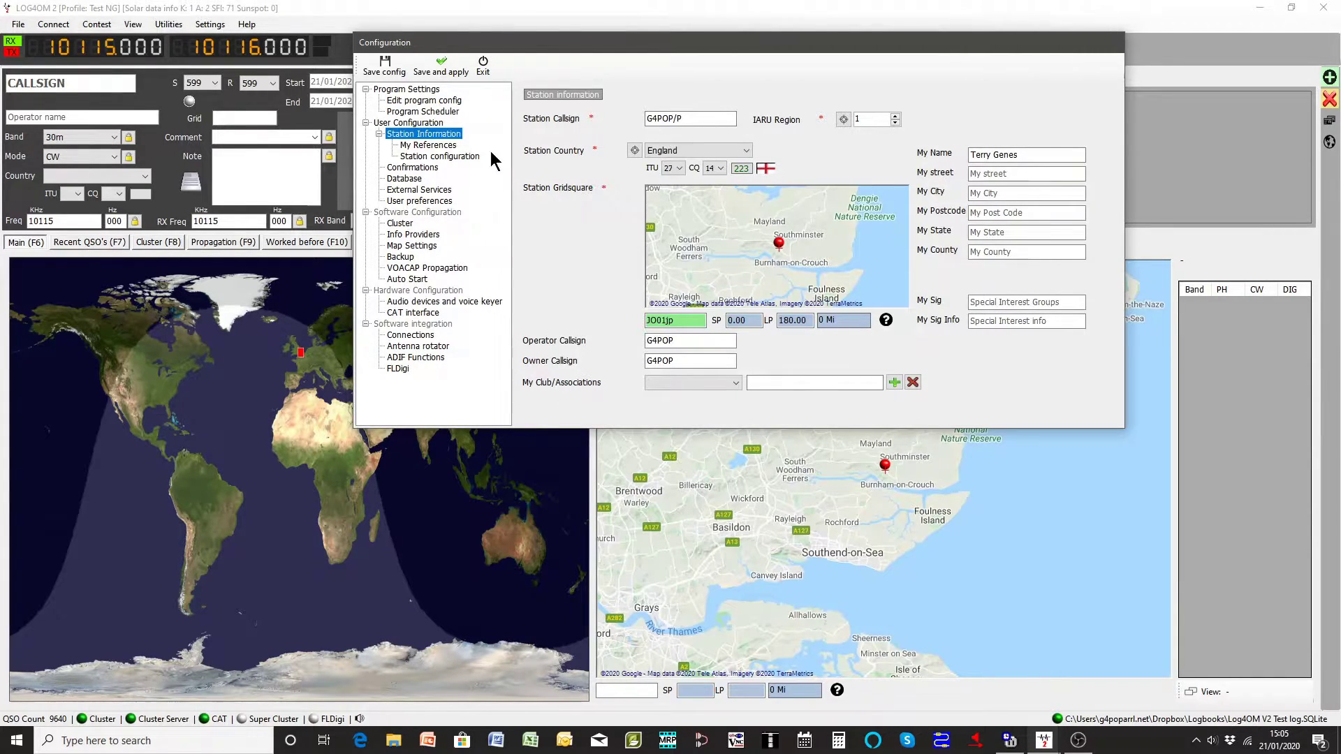
# Step: Deactivate the SOTA G/SE-013 entry in the station's own references
pyautogui.click(434, 145)
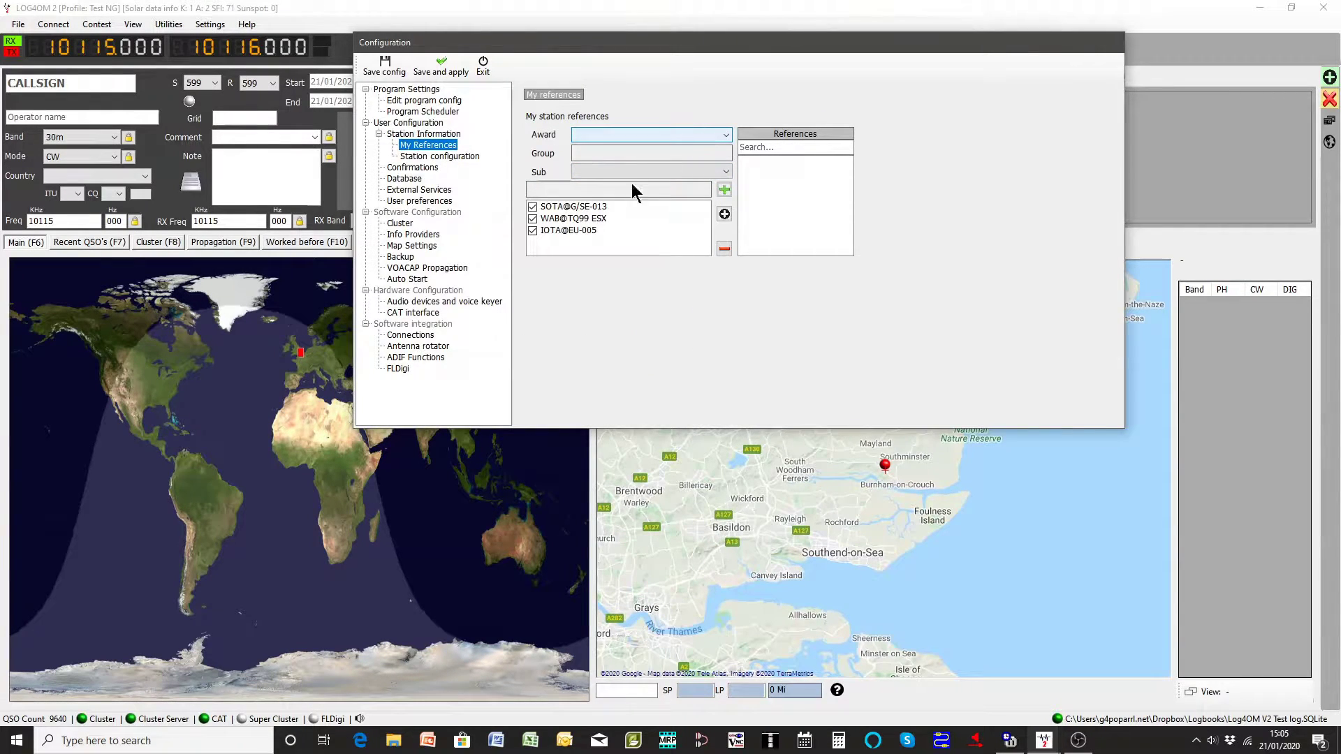
pyautogui.click(560, 207)
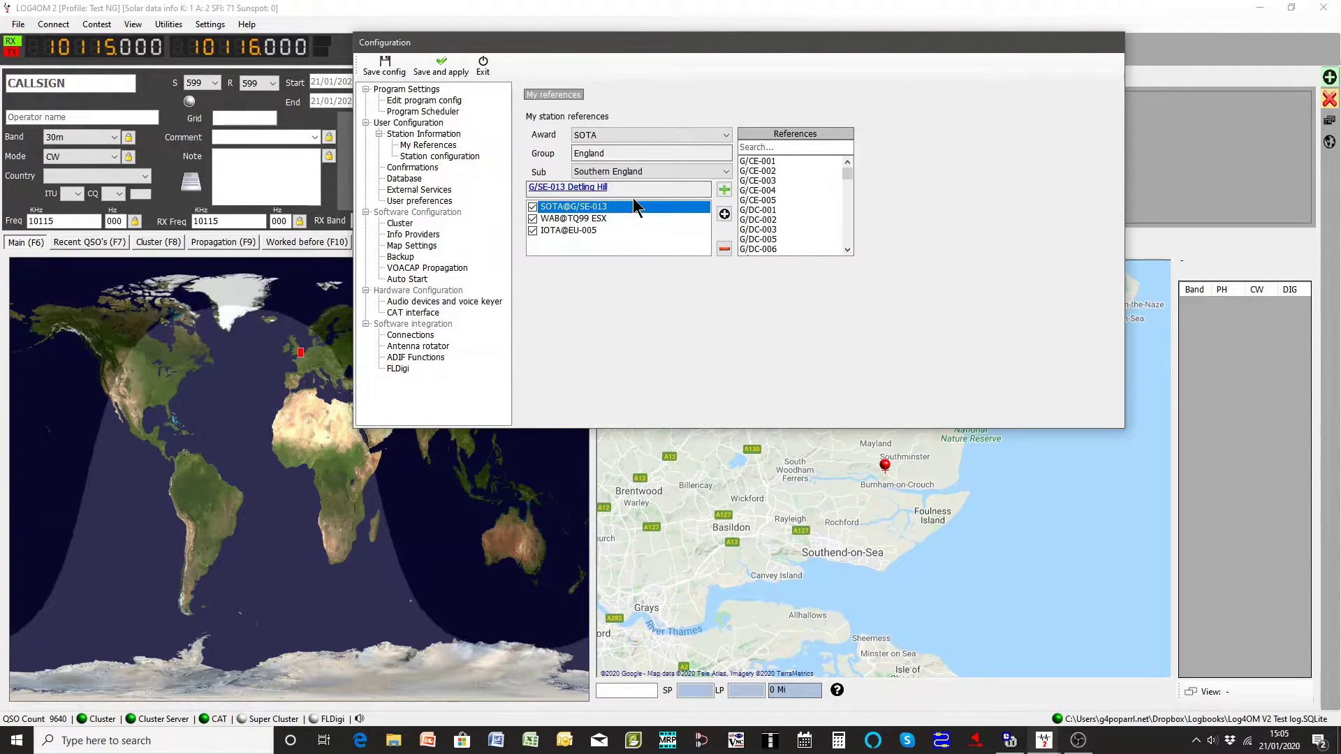
pyautogui.click(532, 207)
# Step: Add SOTA reference G/SE-015 to the station's own references, and save and apply the configuration
pyautogui.moveTo(848, 171); pyautogui.dragTo(847, 219)
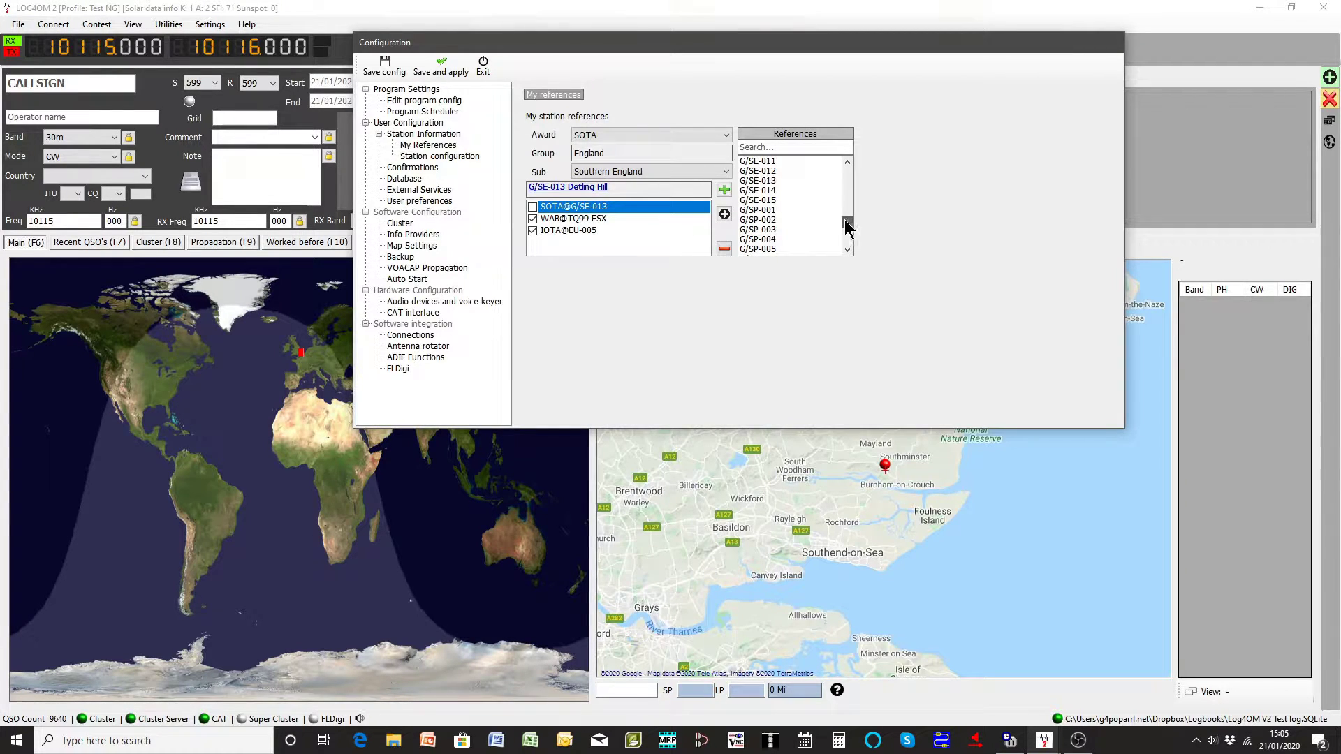
pyautogui.click(769, 199)
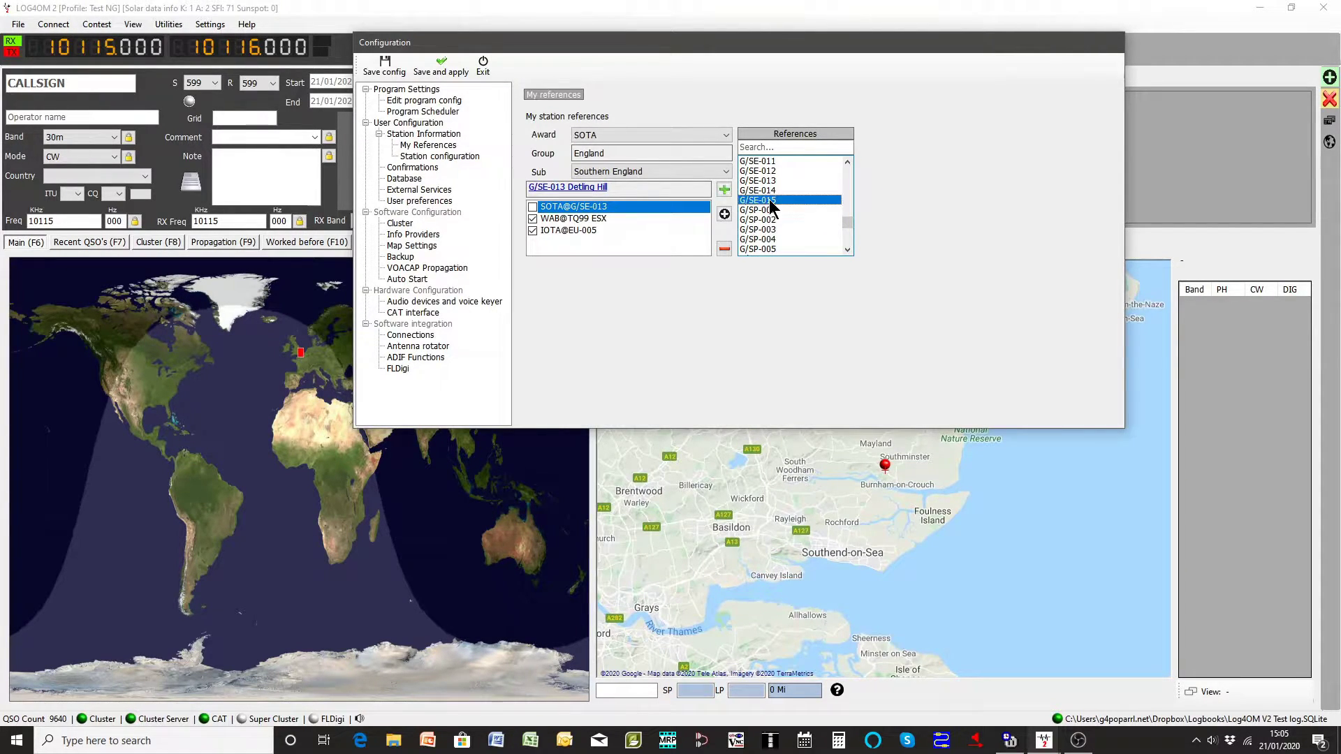
pyautogui.click(724, 191)
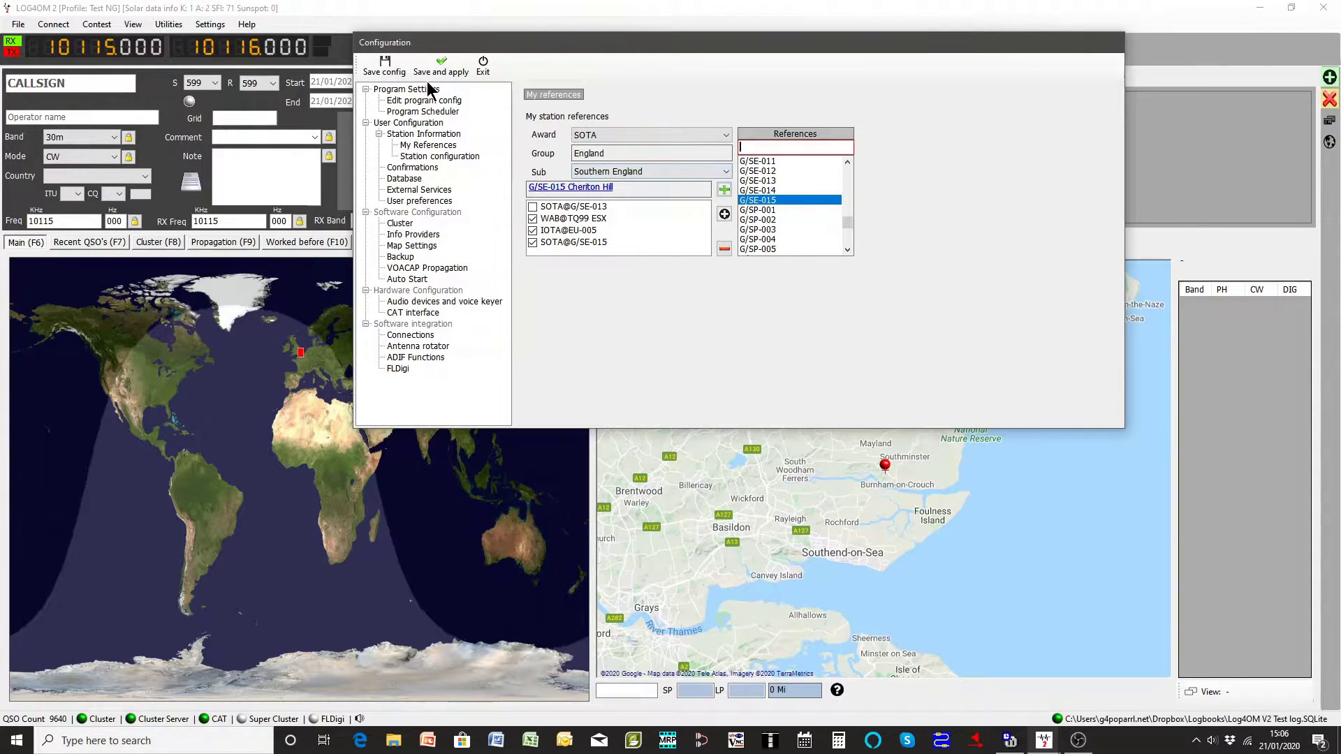
pyautogui.click(446, 61)
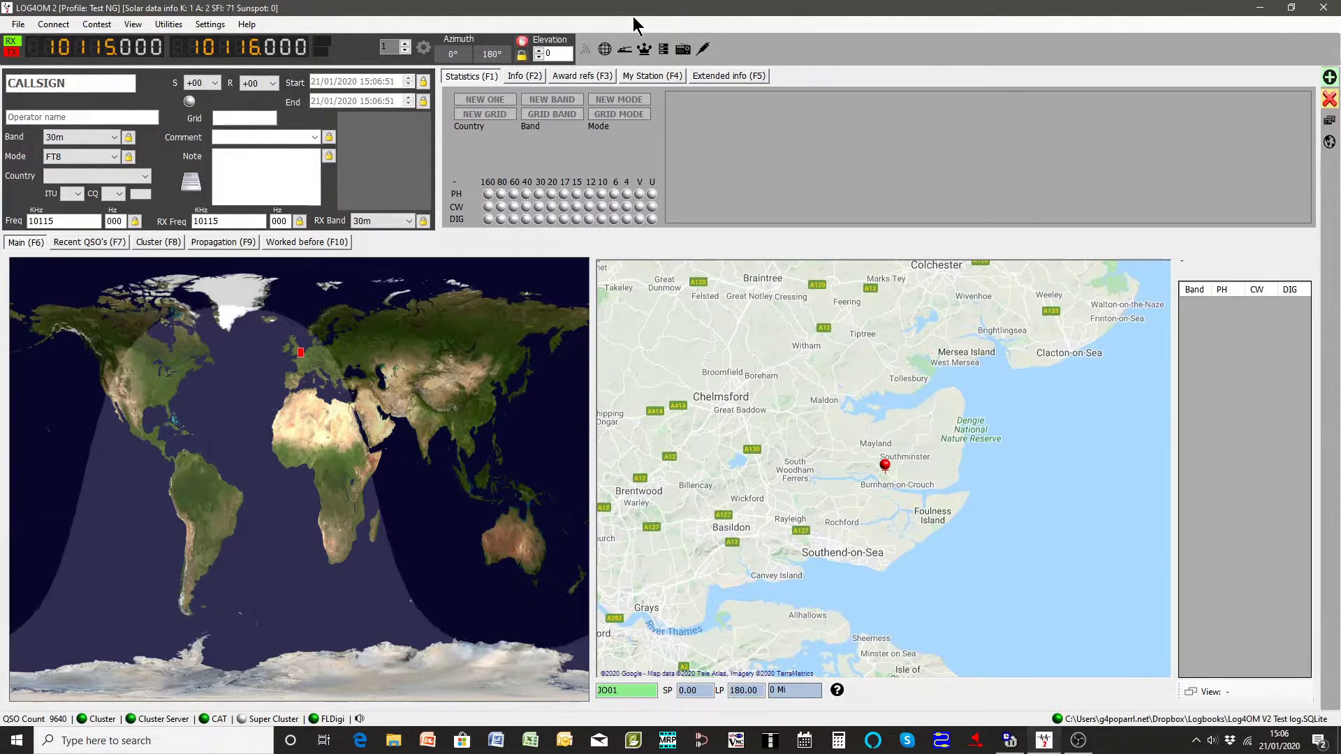
pyautogui.click(100, 86)
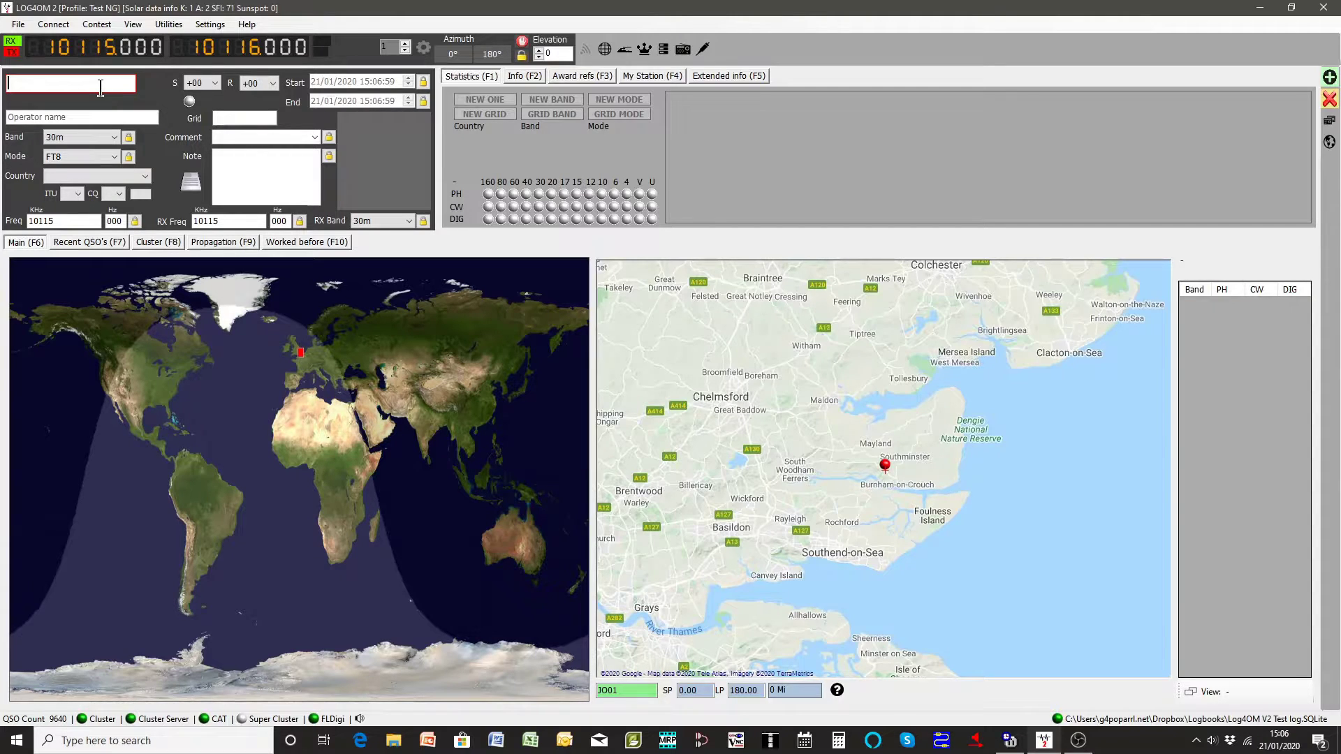
pyautogui.write('GU4')
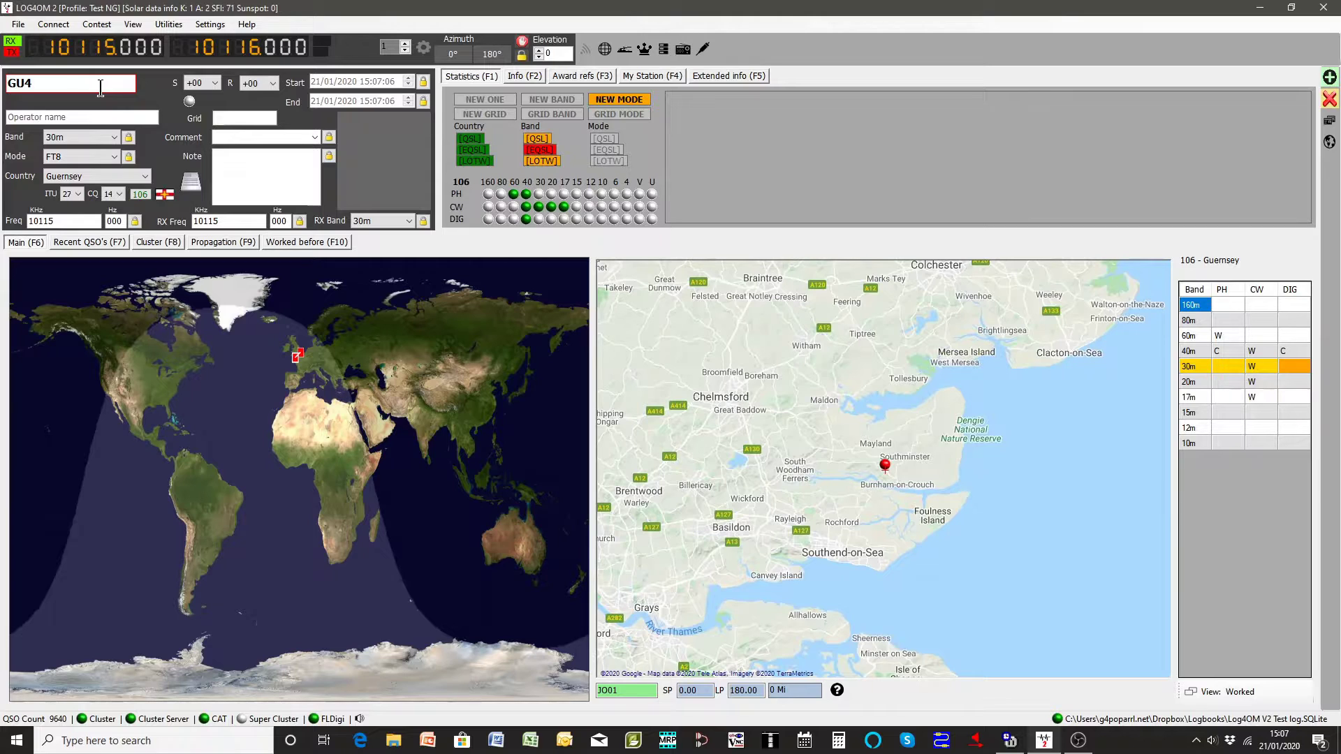
pyautogui.write('YOX/P')
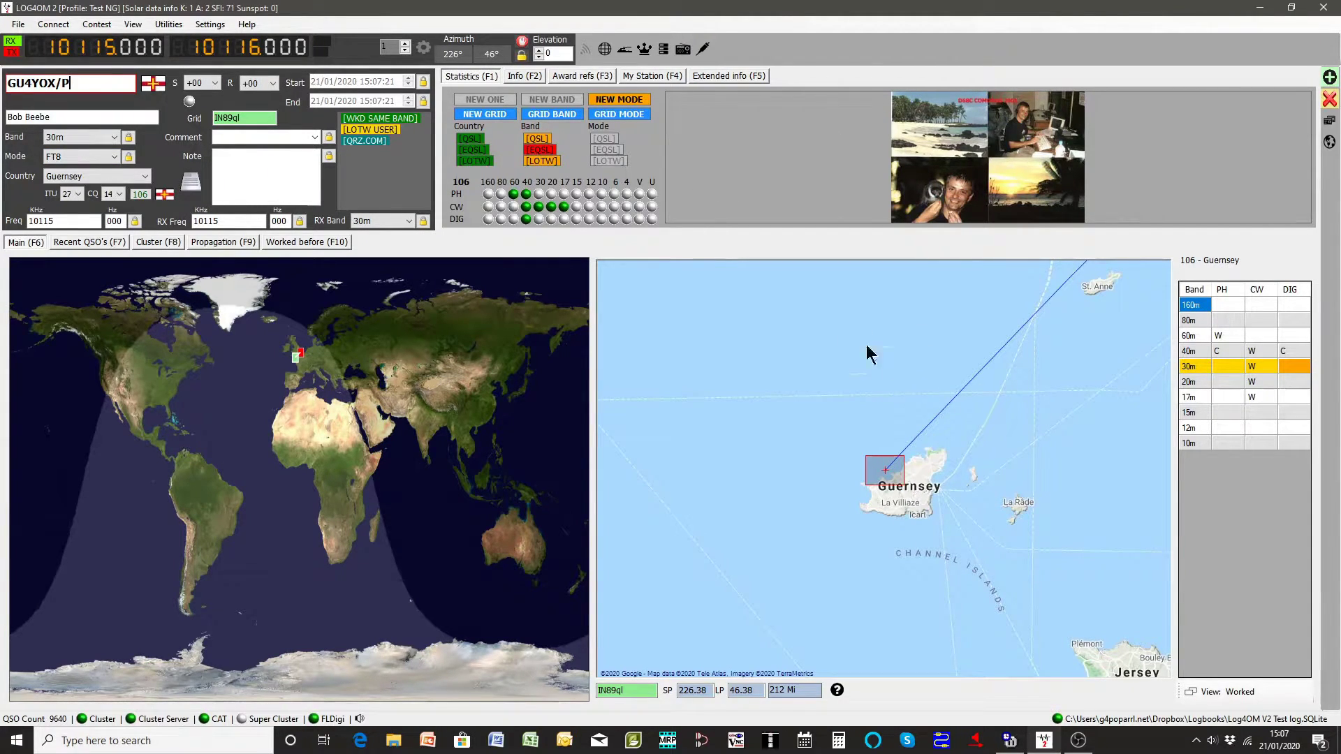
# Step: Add SOTA reference GU/GU-001 Le Moulin (Sark) to the contact's award references
pyautogui.click(561, 77)
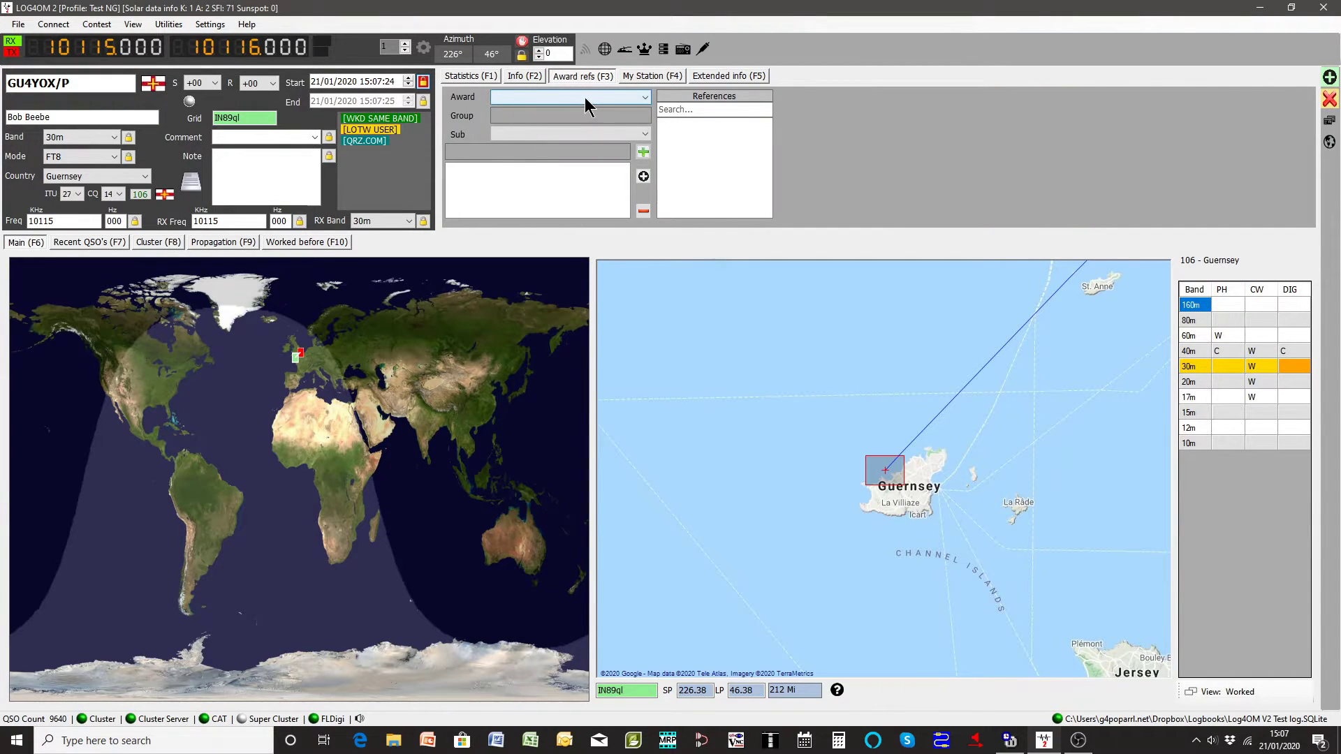
pyautogui.click(584, 98)
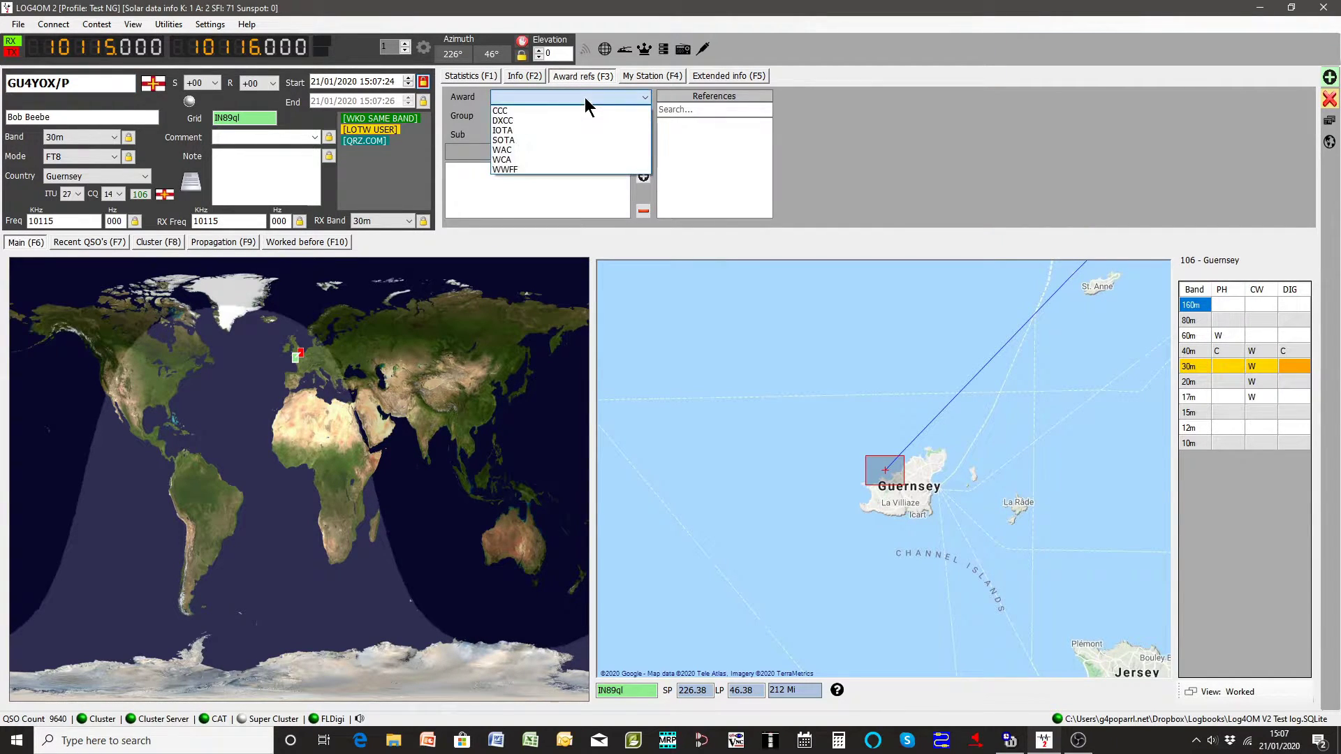
pyautogui.click(517, 141)
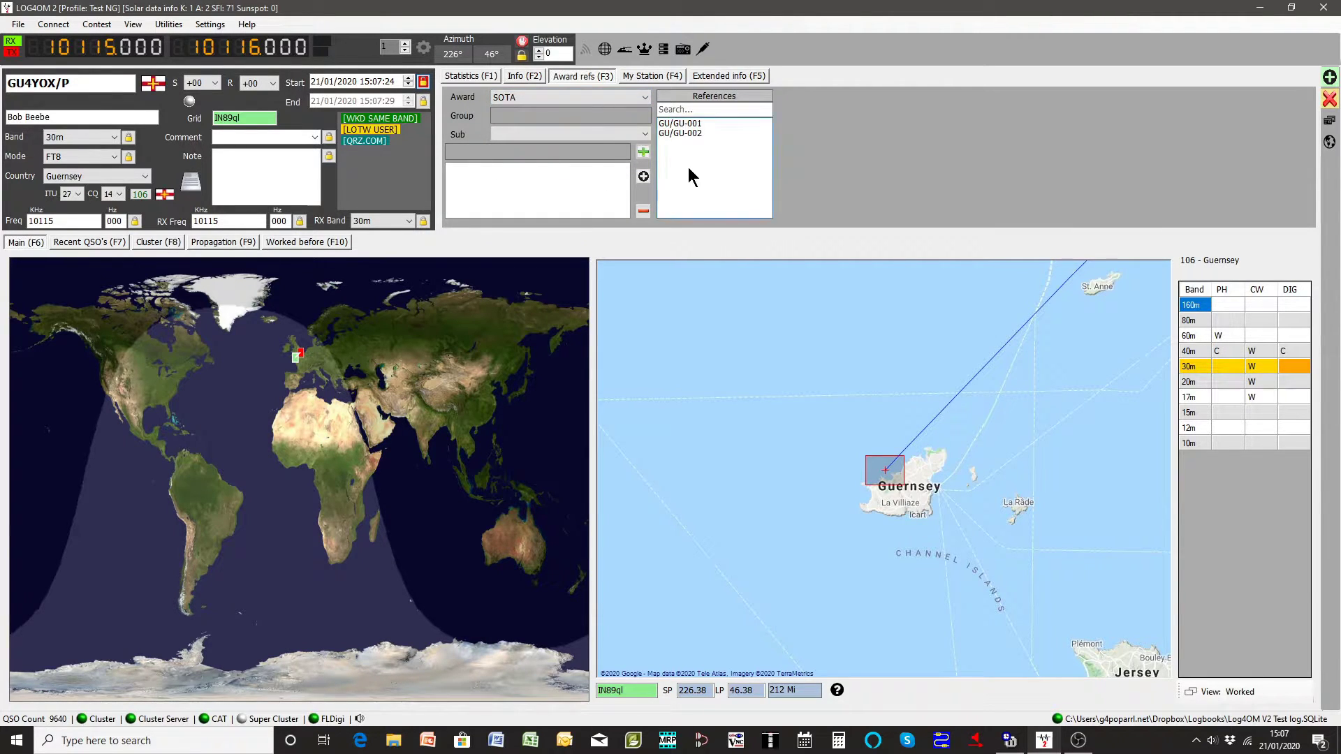
pyautogui.click(693, 133)
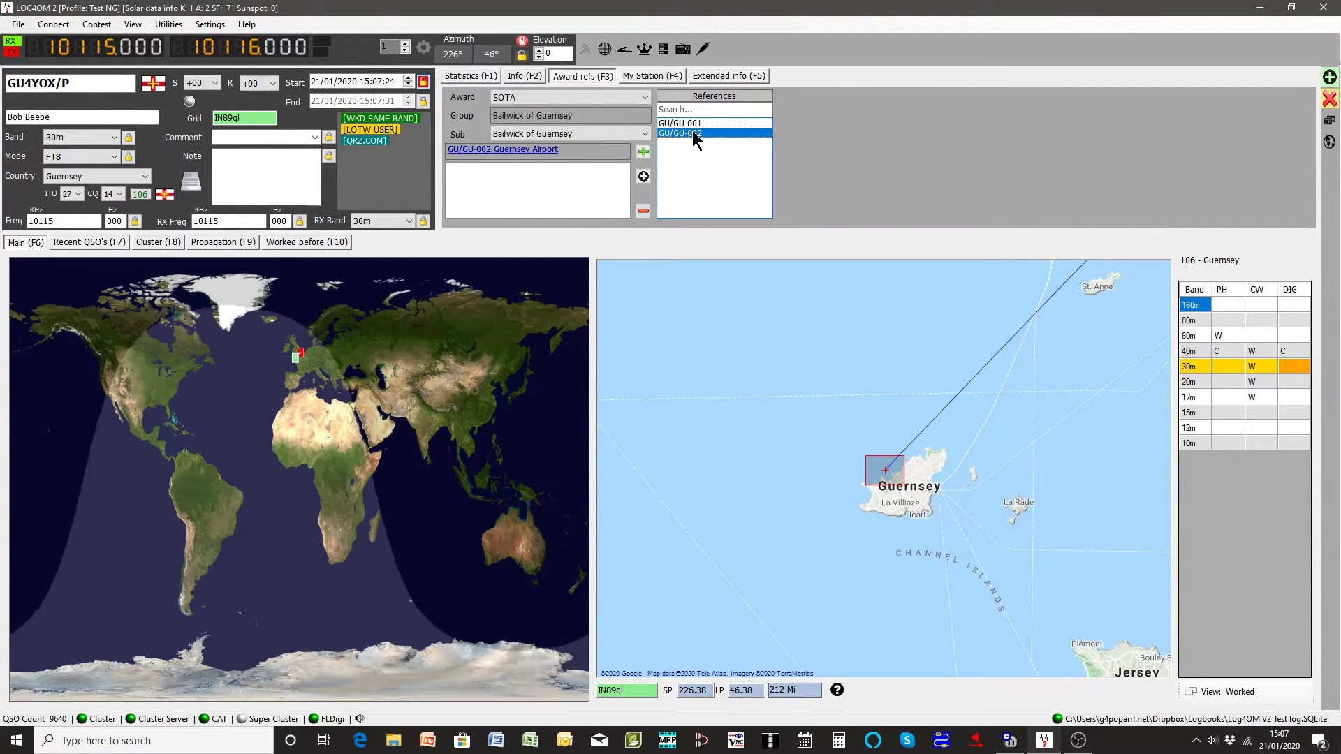
pyautogui.click(693, 123)
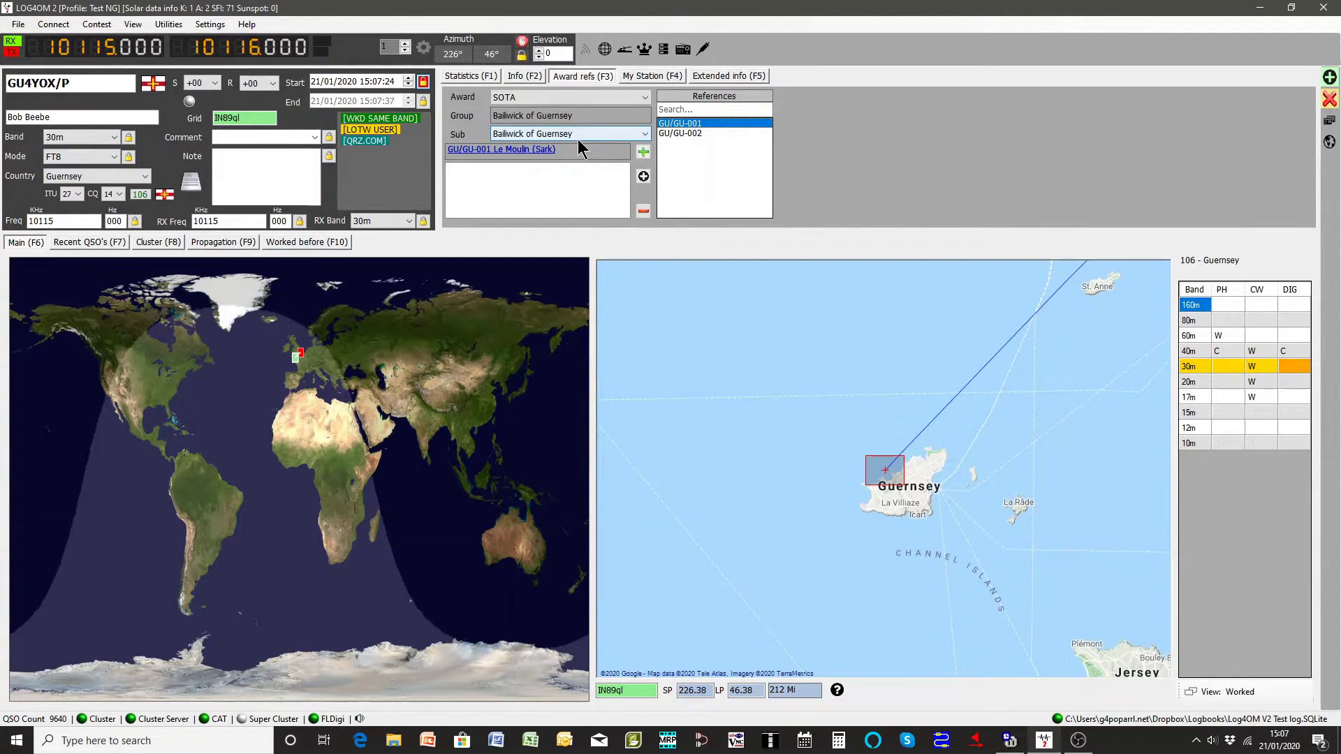
pyautogui.click(644, 152)
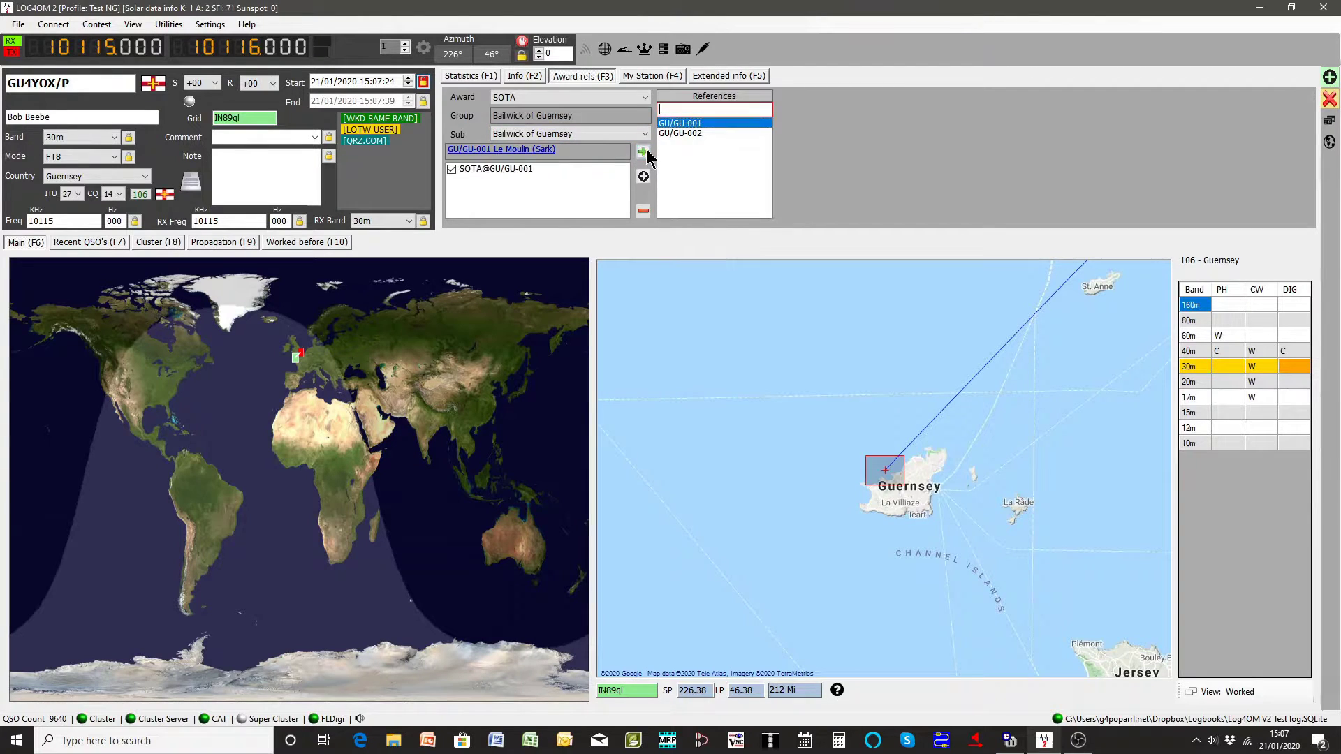
# Step: Add IOTA reference EU-114 to the contact's award references
pyautogui.click(590, 96)
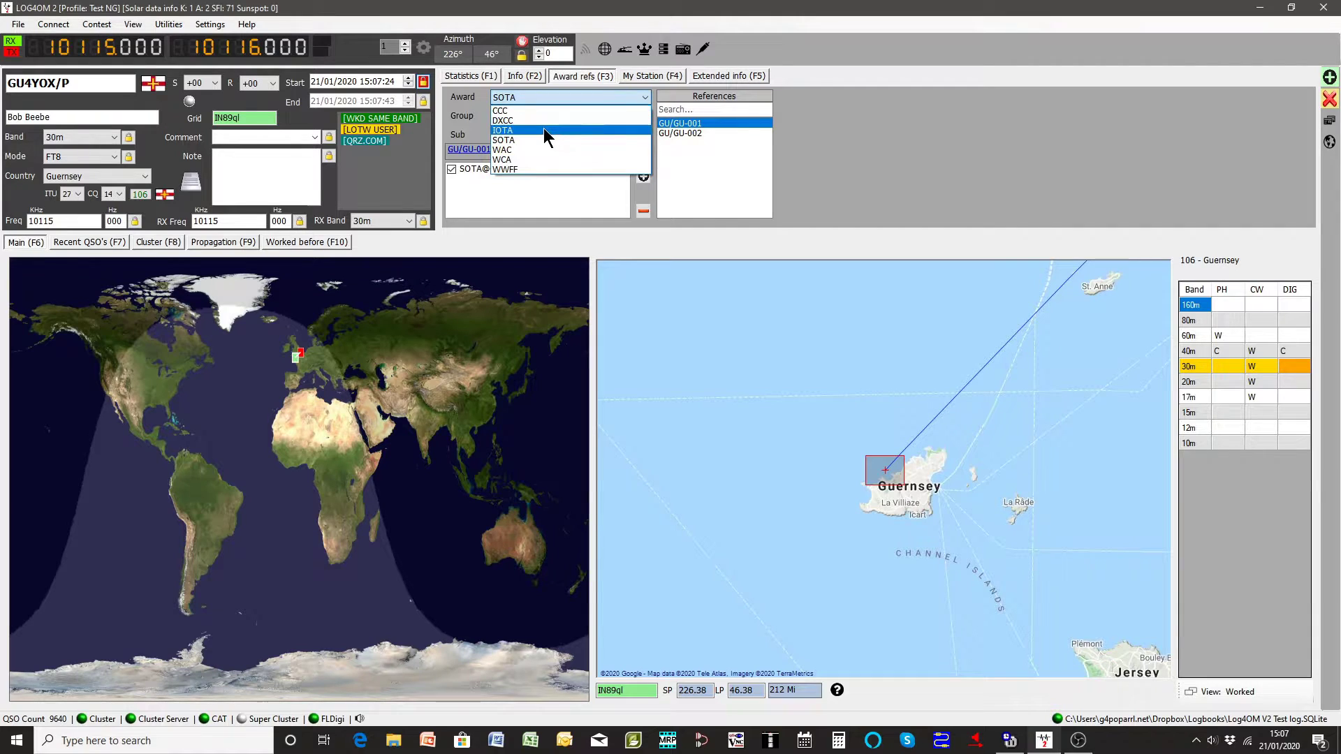
pyautogui.click(544, 130)
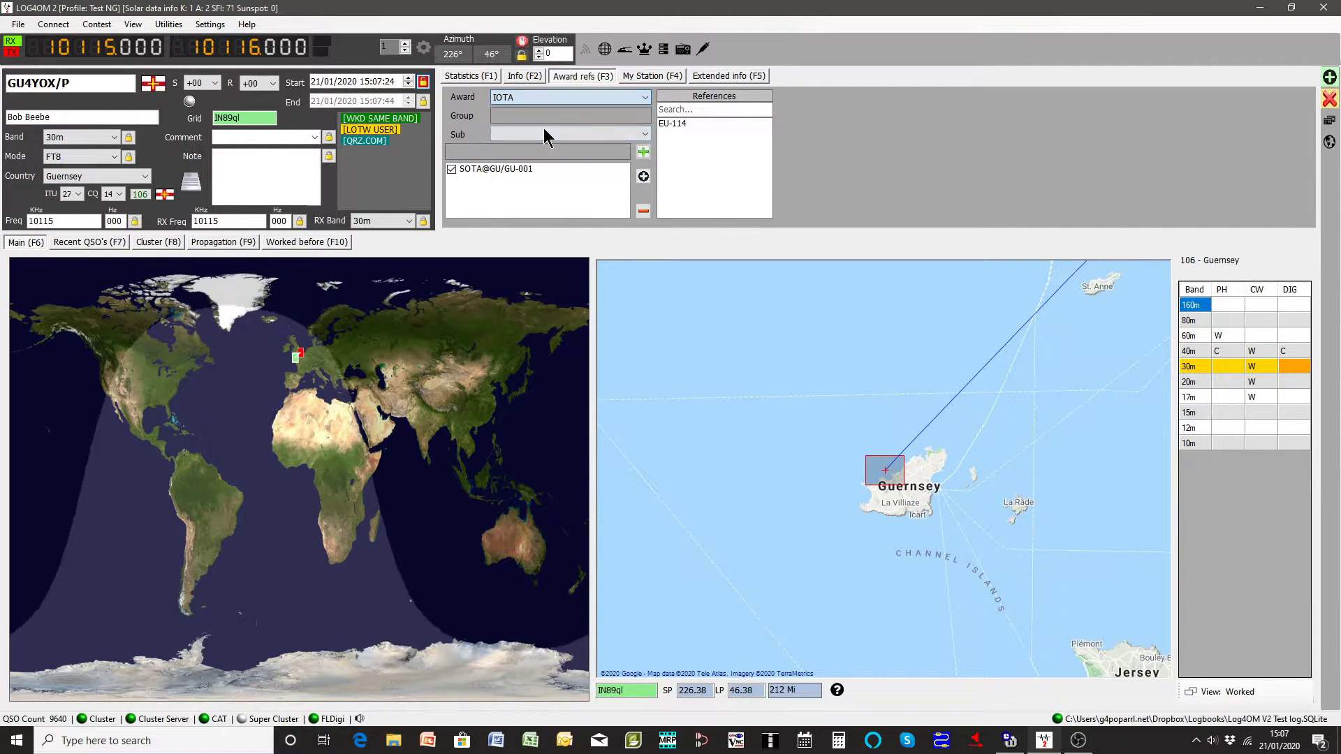
pyautogui.click(677, 127)
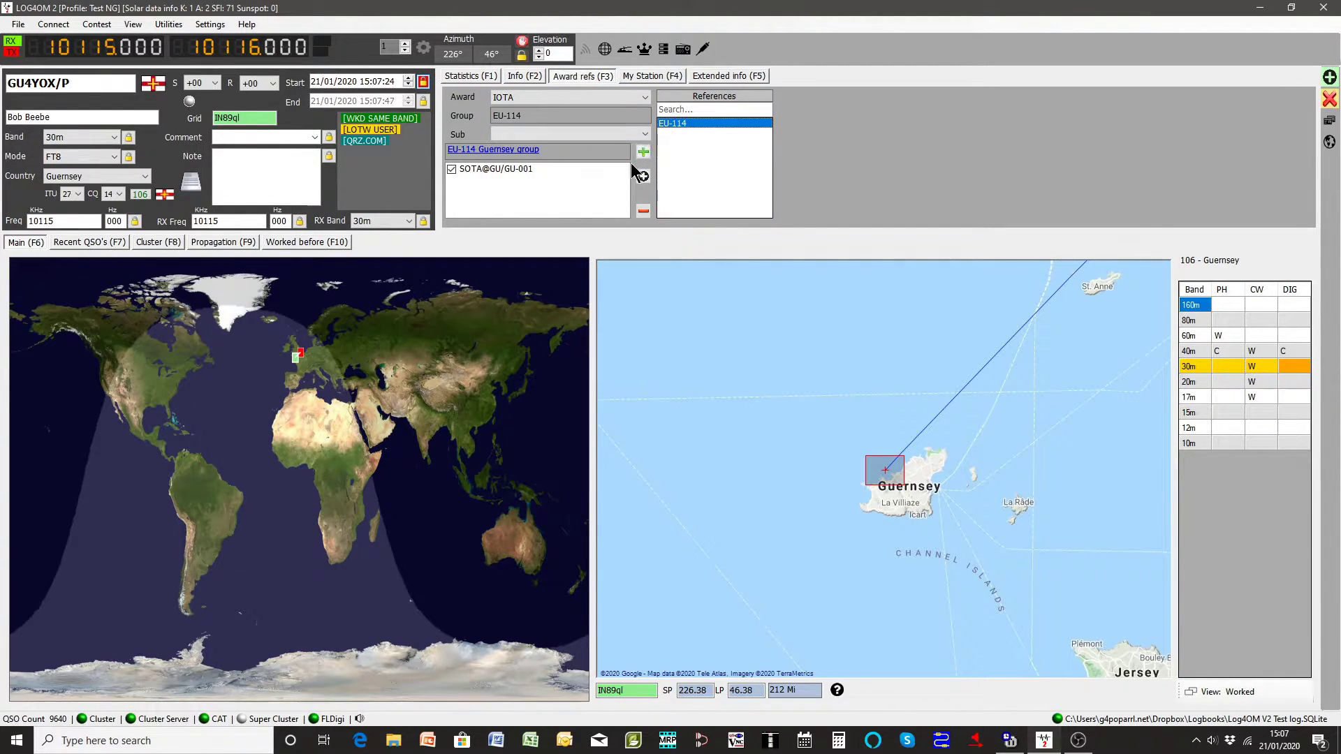
pyautogui.click(643, 153)
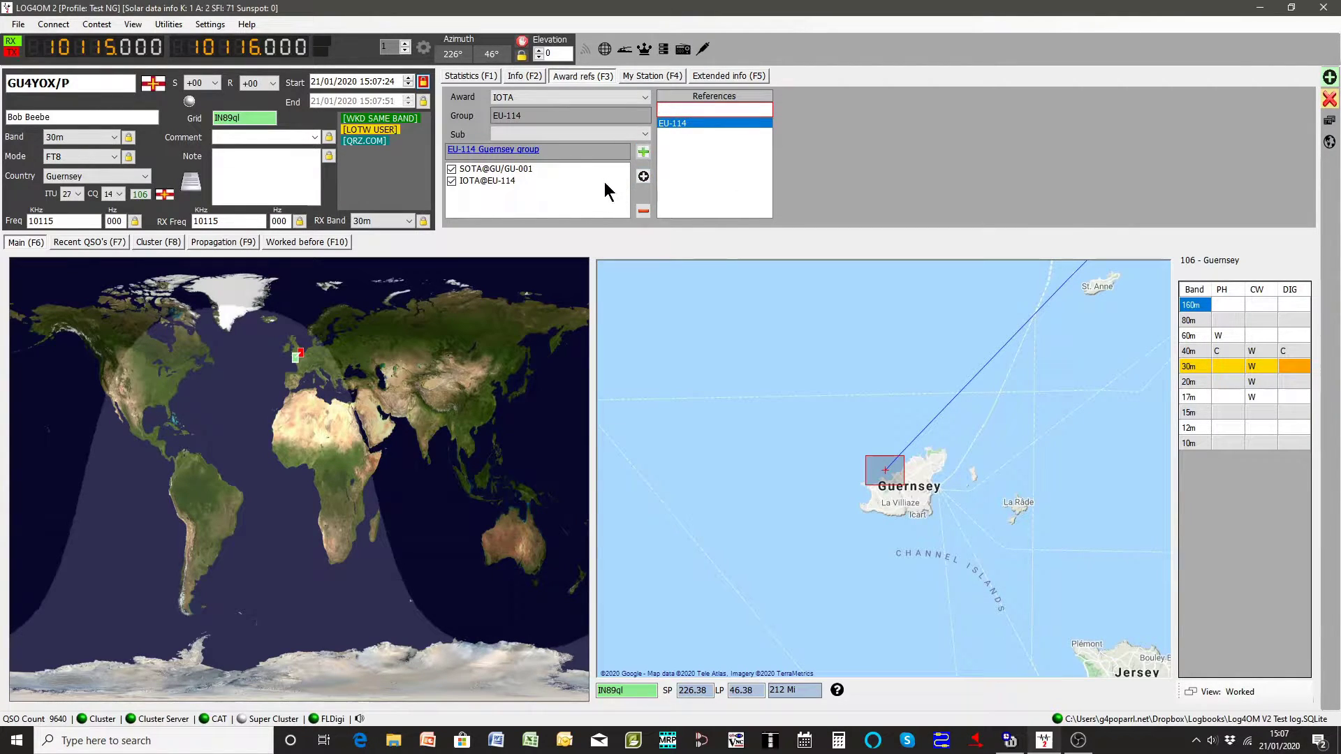
# Step: Add WWFF reference GUFF-0030 Sark Island to the contact's award references
pyautogui.click(588, 103)
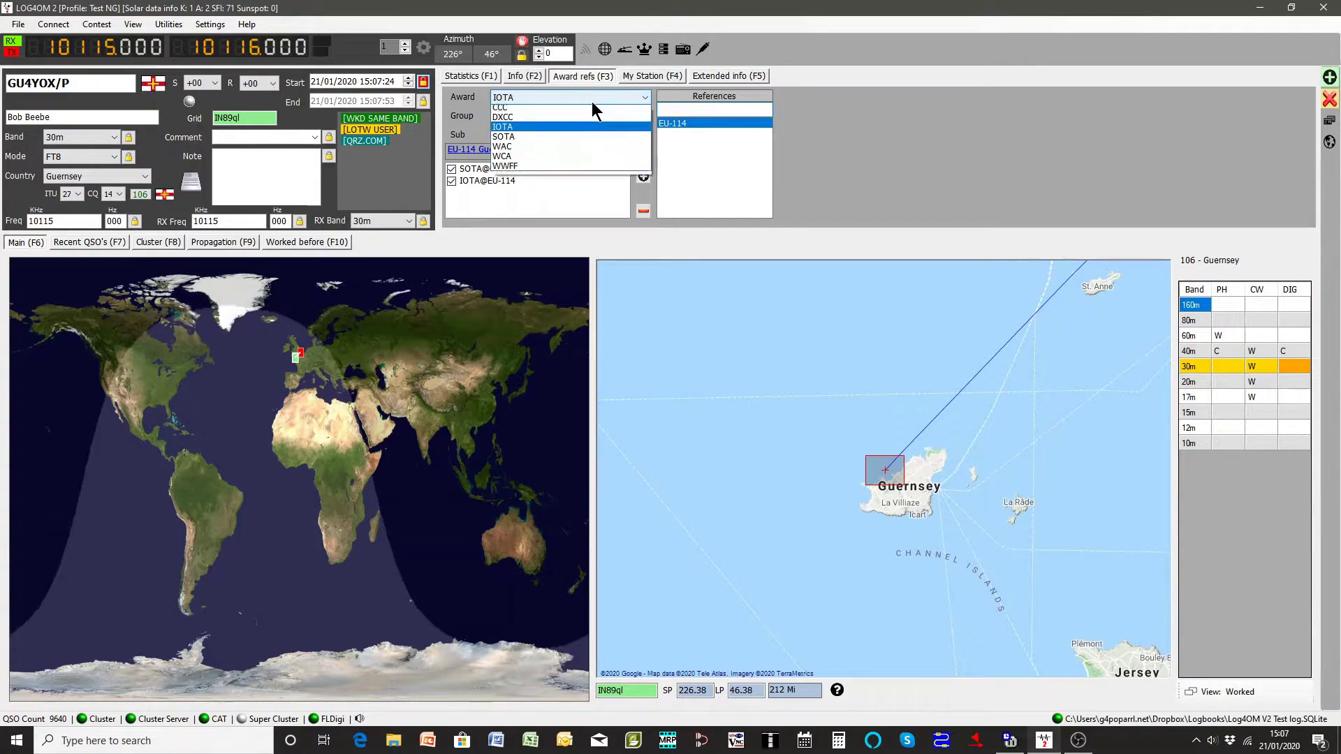
pyautogui.click(523, 170)
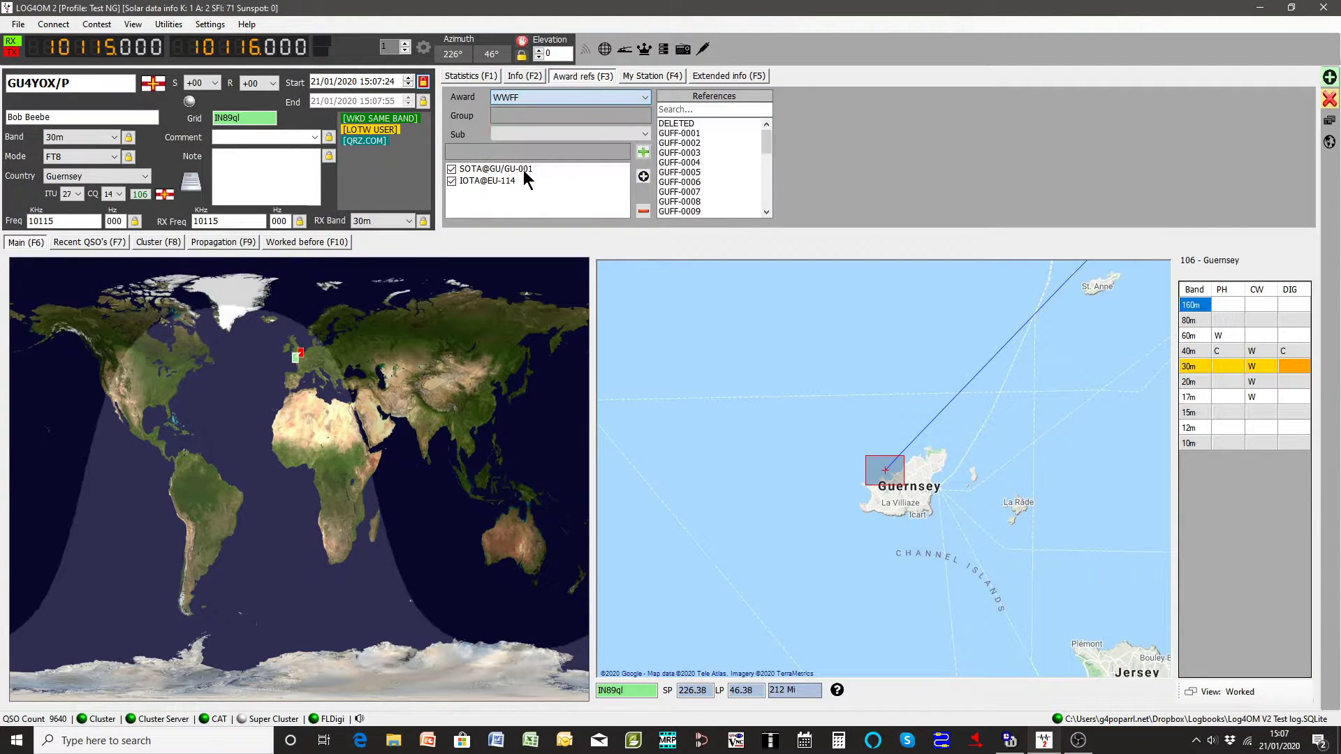
pyautogui.moveTo(768, 143); pyautogui.dragTo(713, 216)
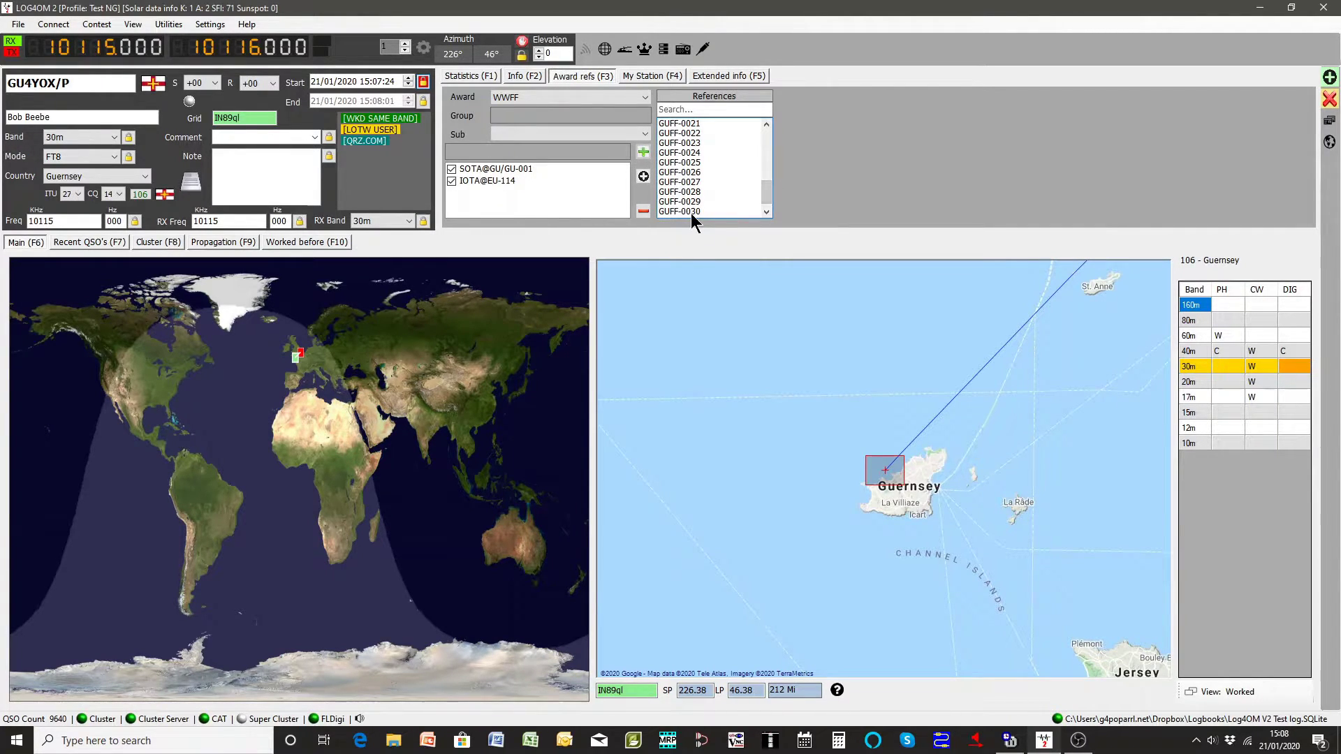
pyautogui.click(691, 212)
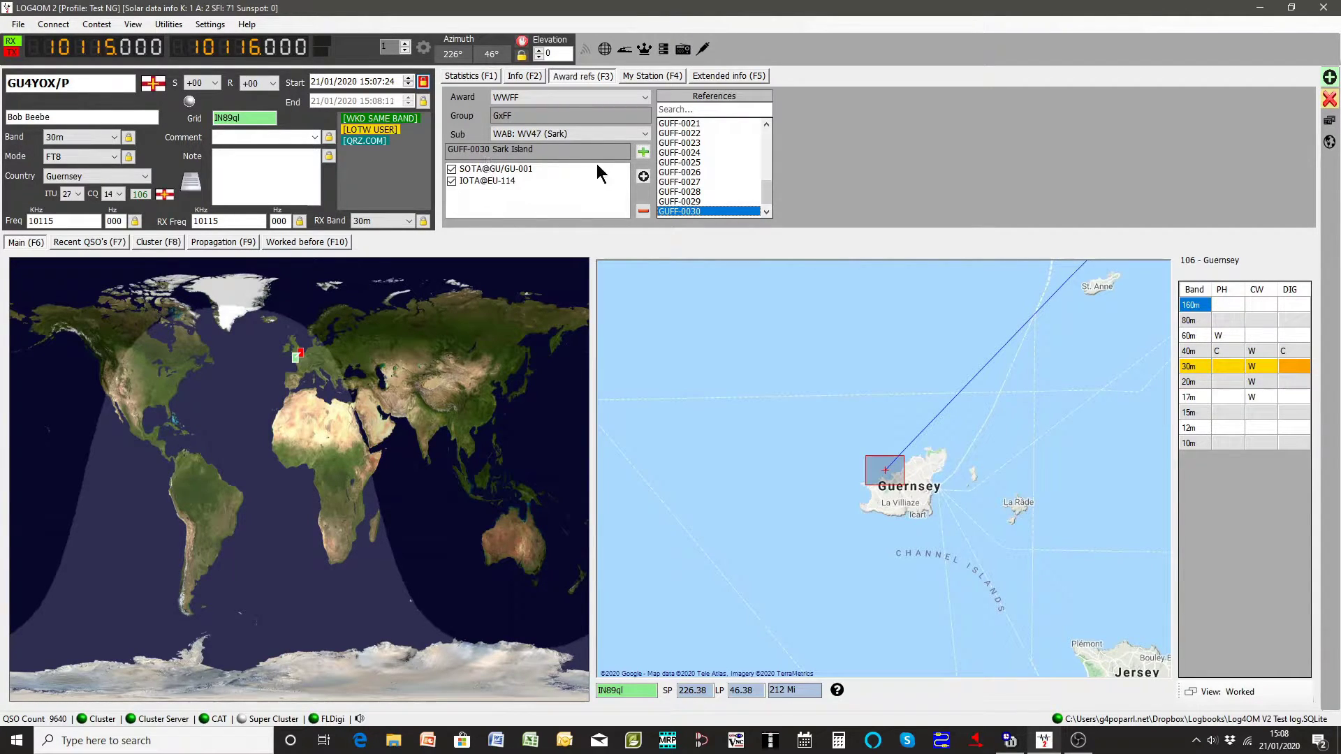
pyautogui.click(643, 153)
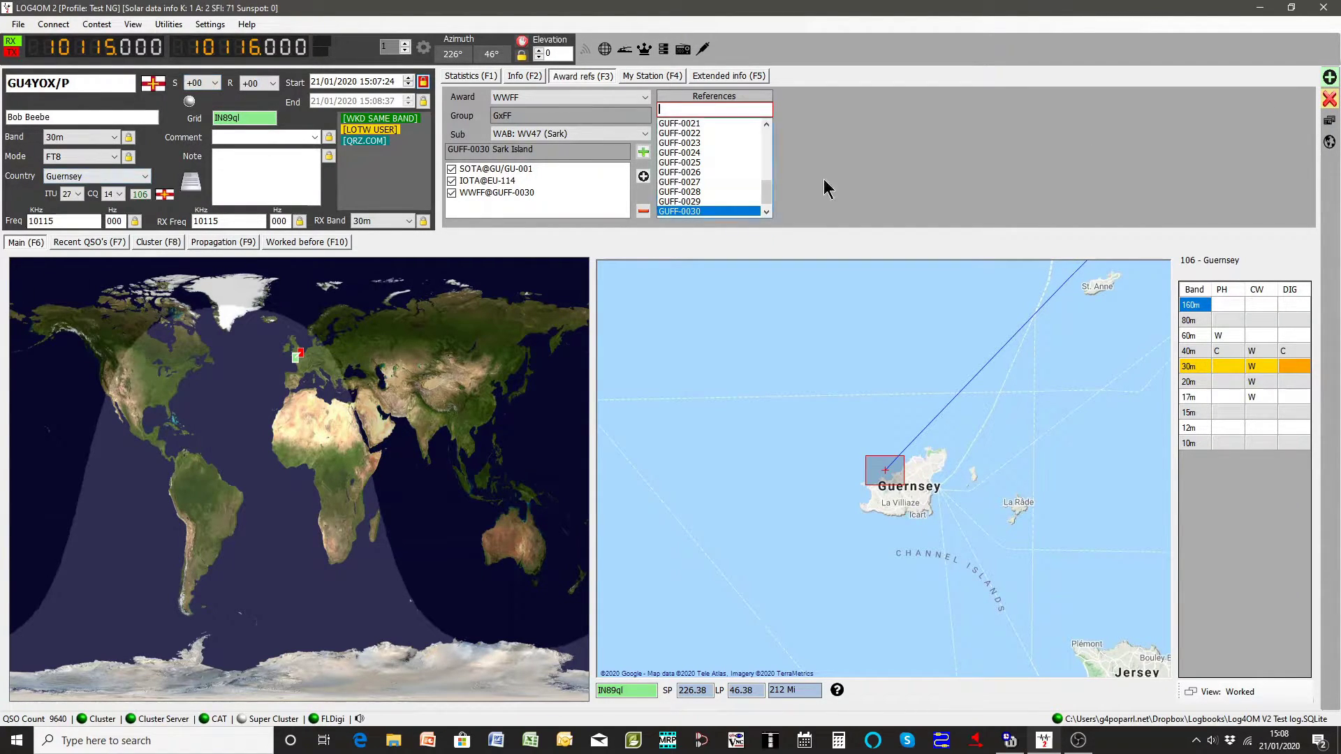
# Step: Save the contact to the log and select its entry among the recent QSOs
pyautogui.click(1331, 80)
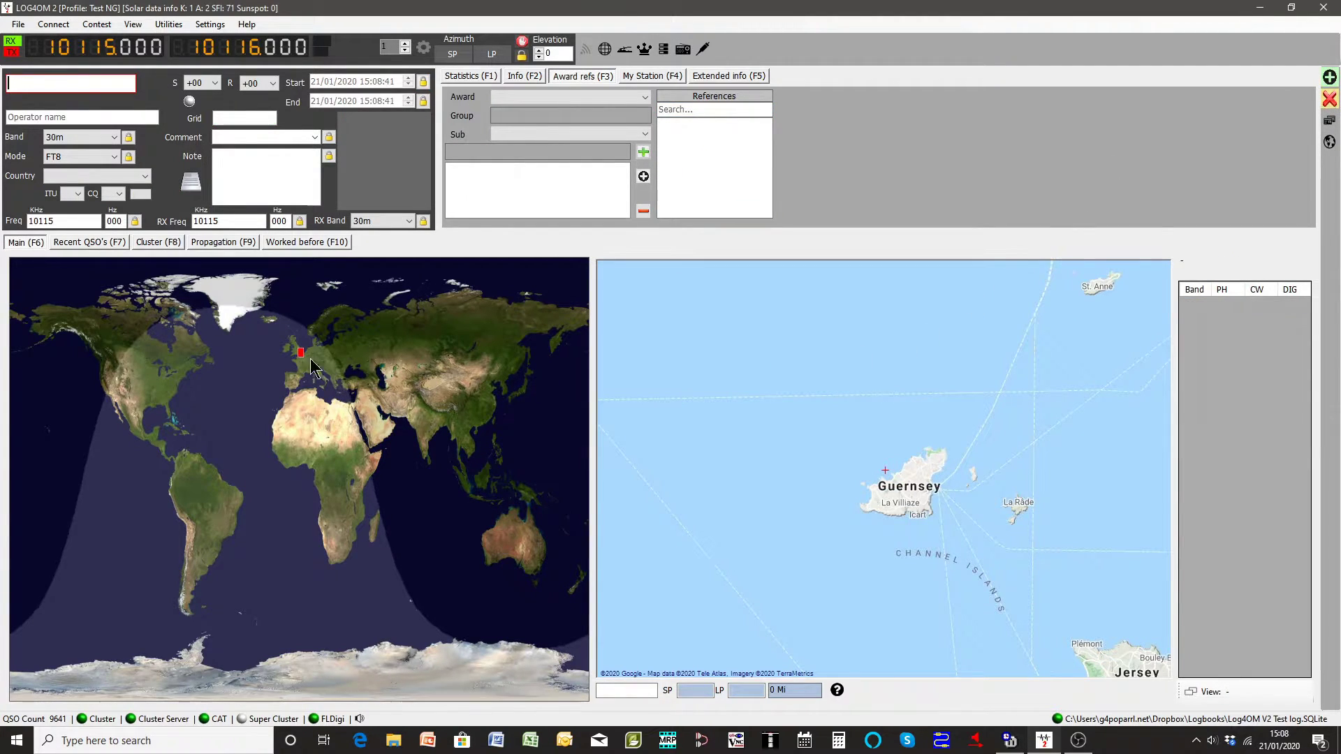
pyautogui.click(78, 244)
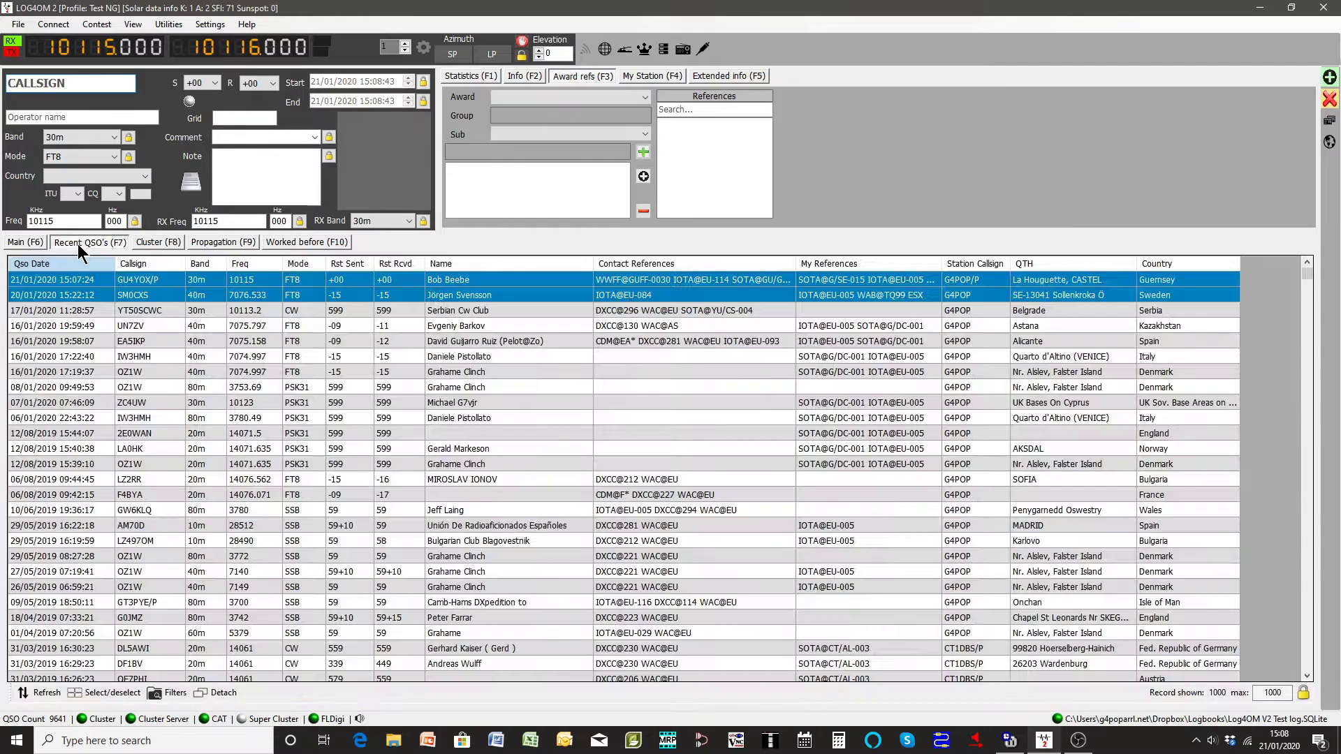
pyautogui.click(81, 280)
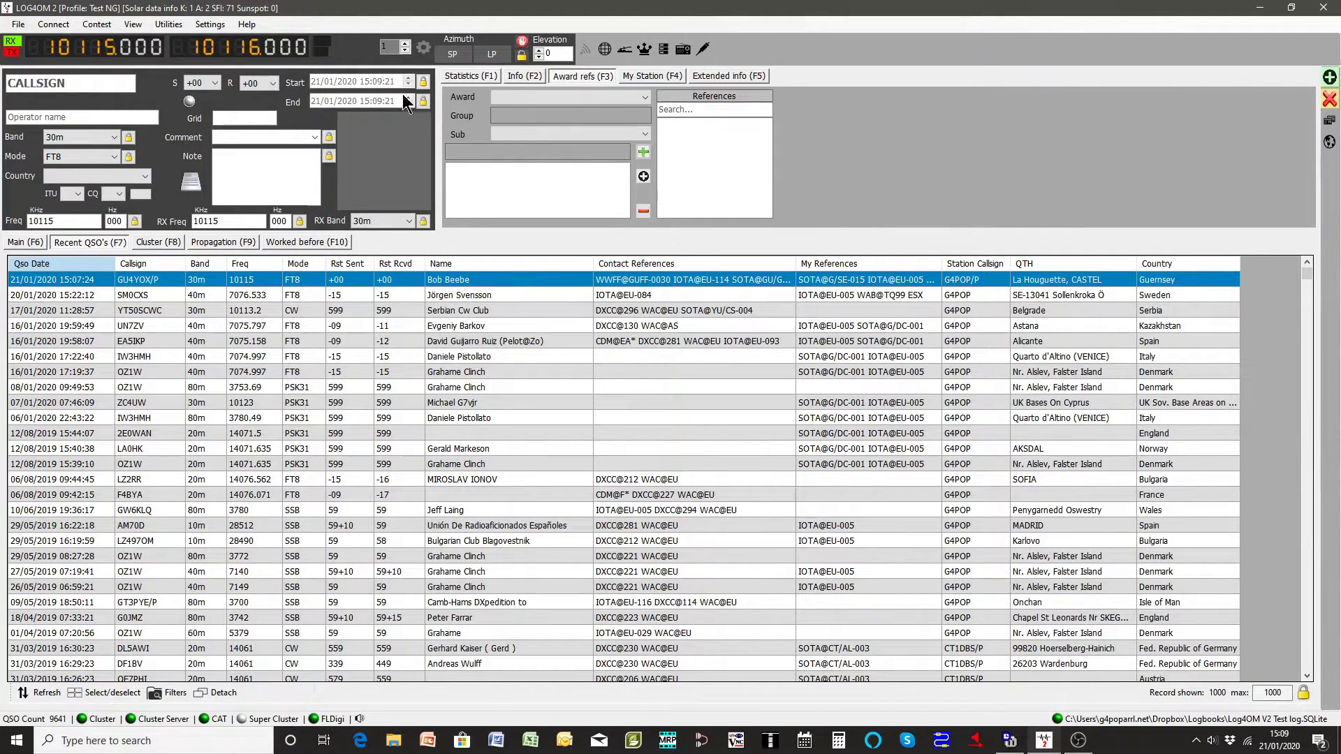
# Step: Open the award statistics for SOTA, limit them to worked references, and look through the list
pyautogui.click(170, 25)
pyautogui.moveTo(132, 28)
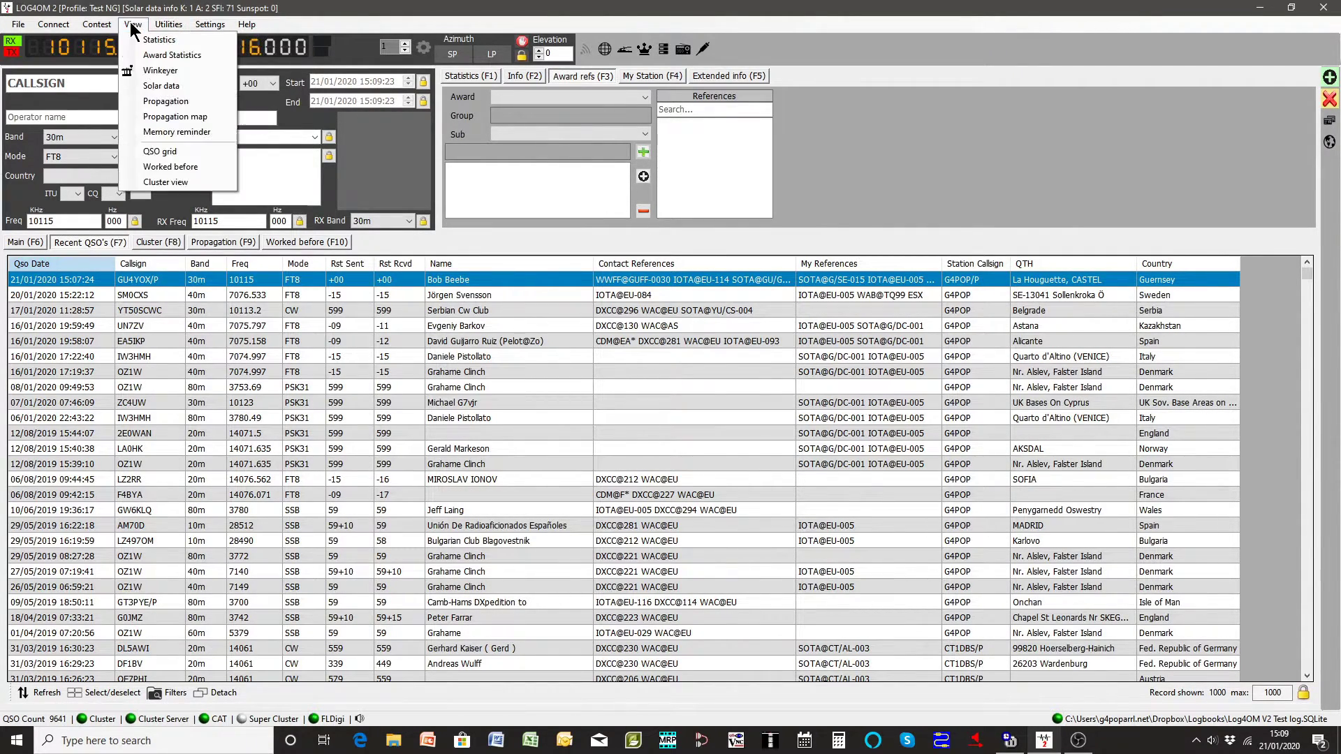
pyautogui.click(154, 54)
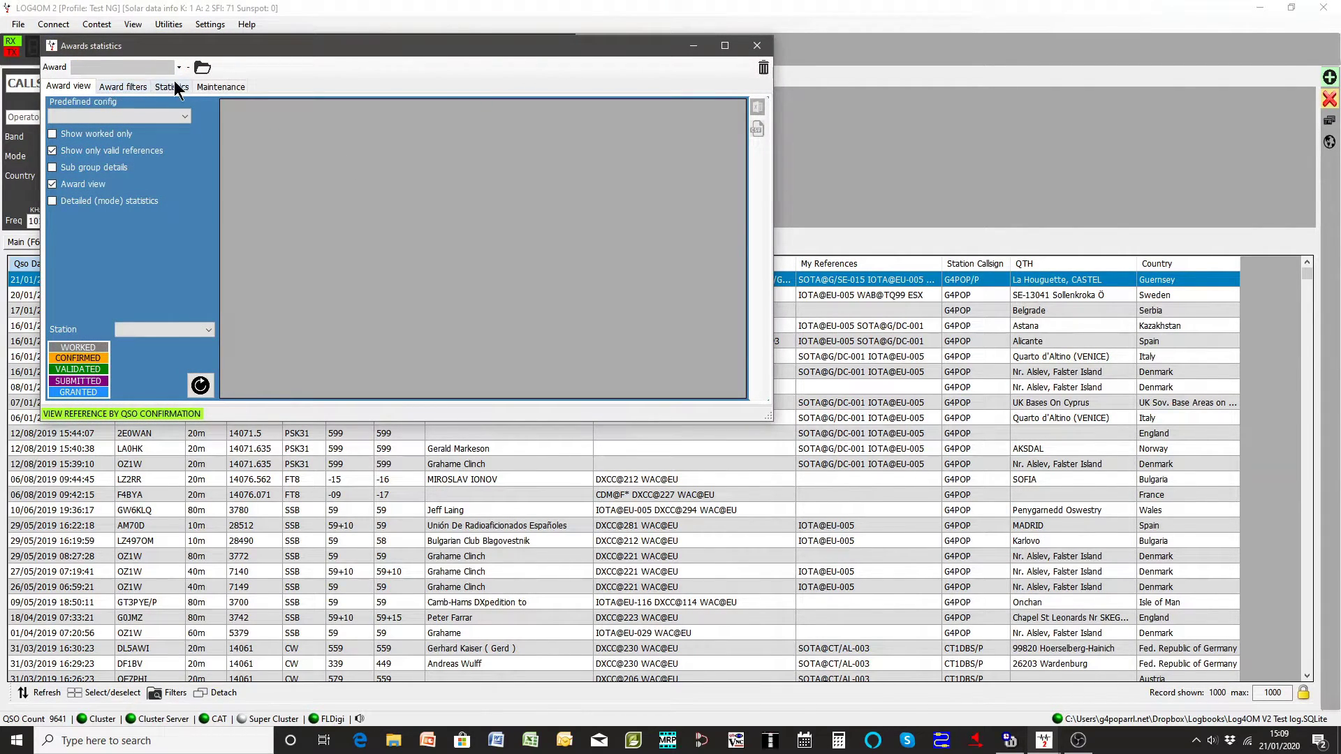
pyautogui.click(178, 68)
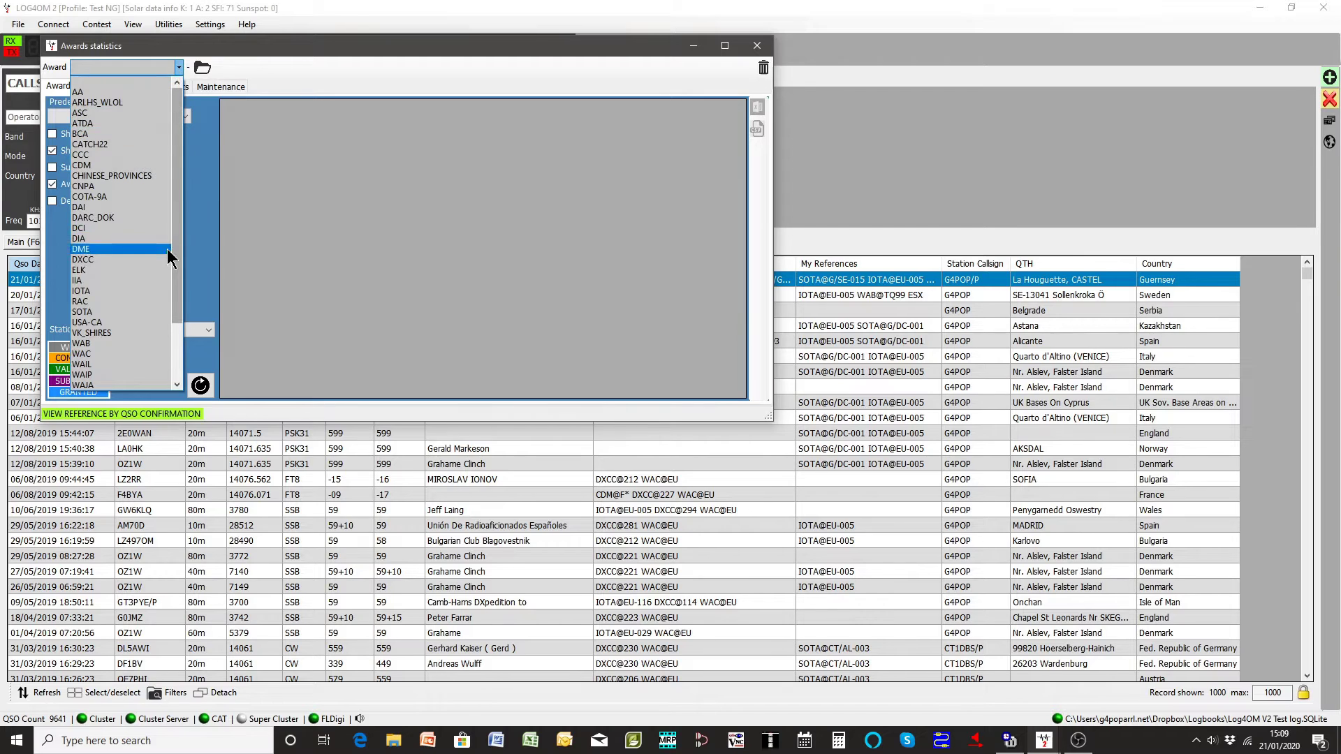
pyautogui.click(98, 313)
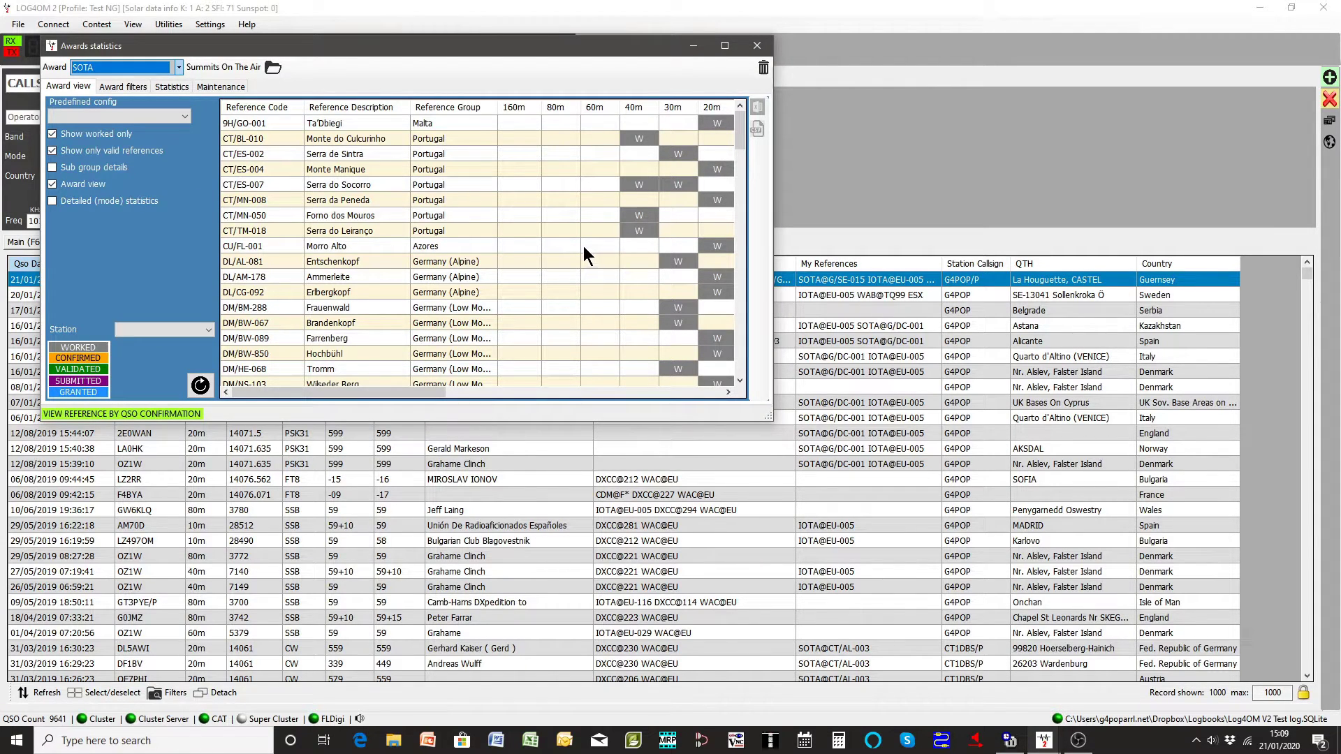
pyautogui.scroll(-4, 581, 246)
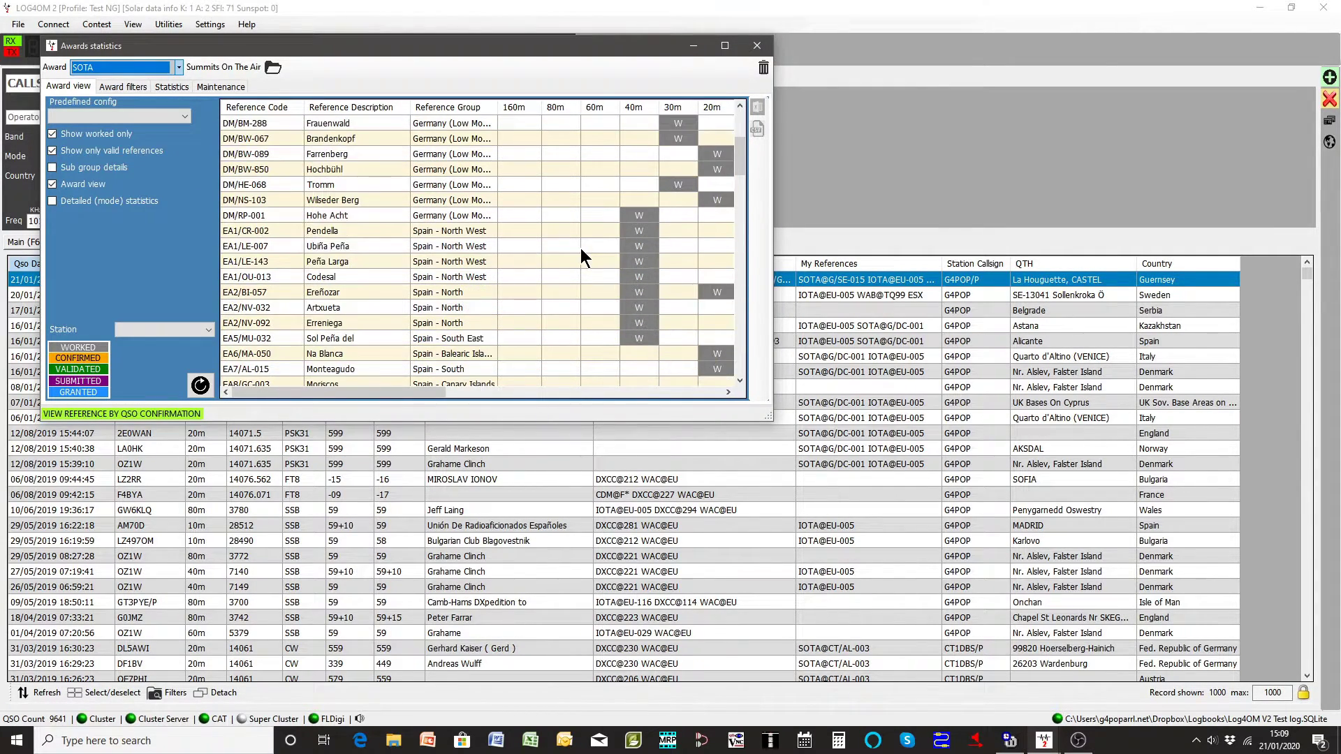
# Step: Find SOTA reference GU/GU-001 Le Moulin (Sark) in the worked list, view its contacts and close that view
pyautogui.scroll(-8, 581, 250)
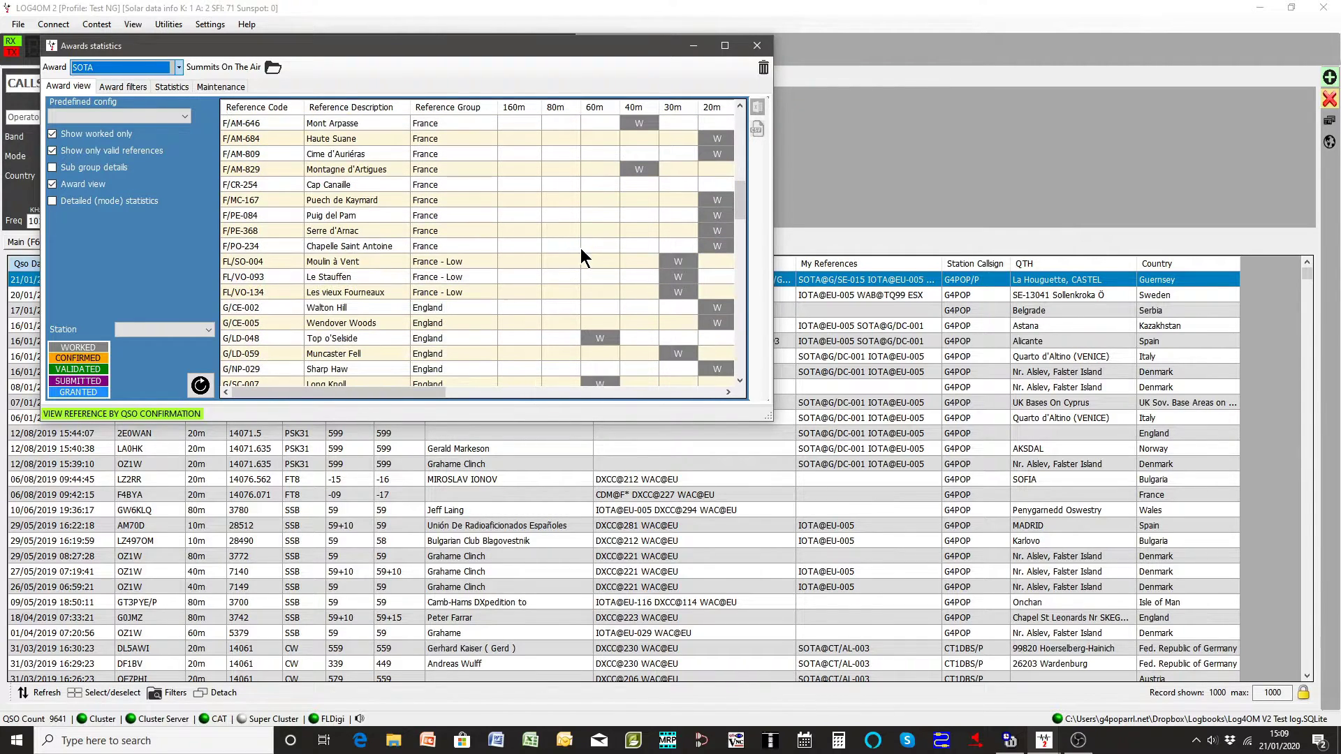
pyautogui.scroll(-1, 580, 249)
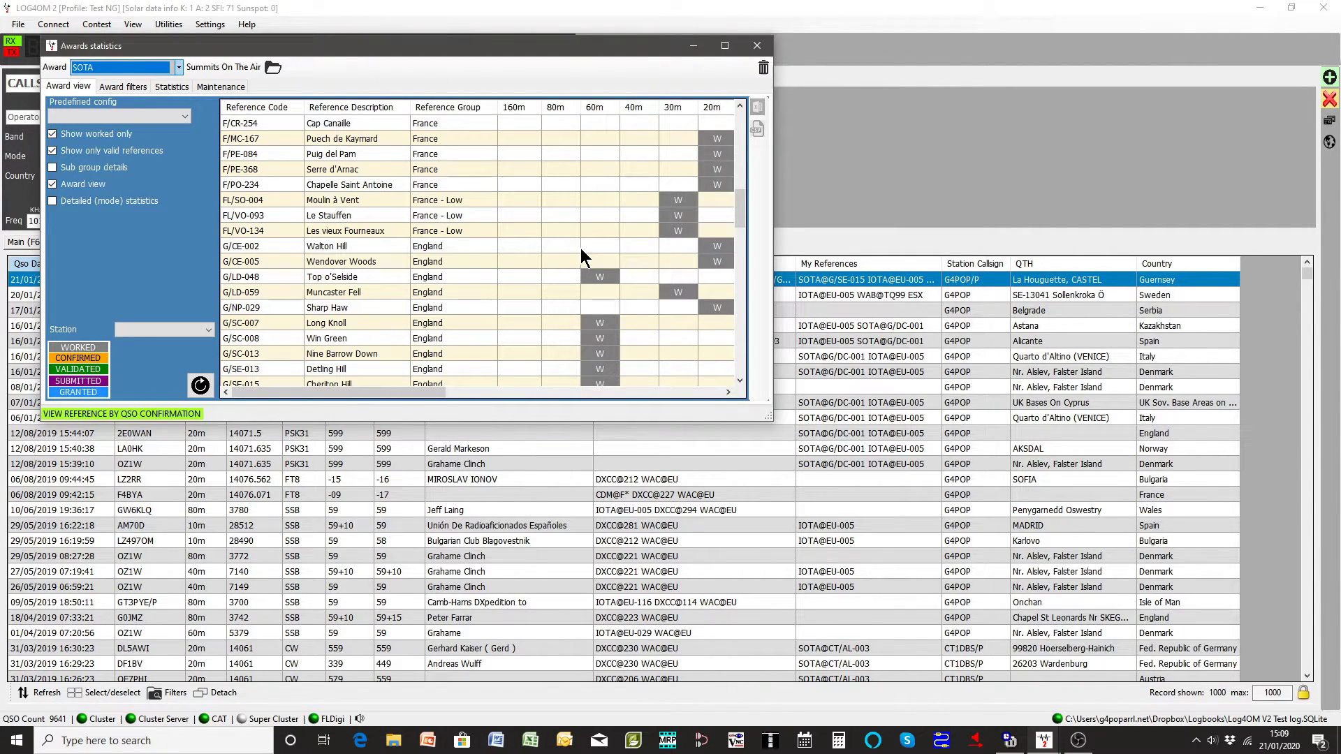
pyautogui.scroll(-2, 580, 249)
pyautogui.scroll(-1, 581, 249)
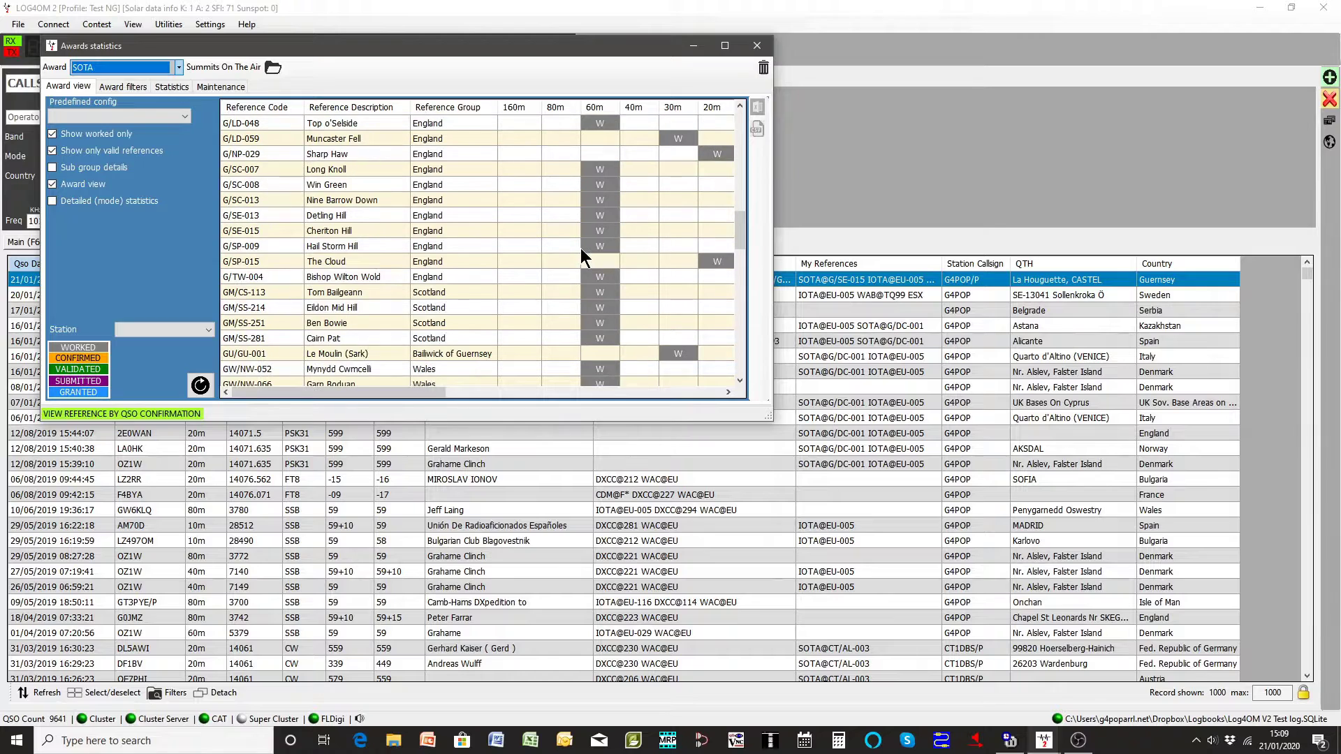
pyautogui.doubleClick(261, 352)
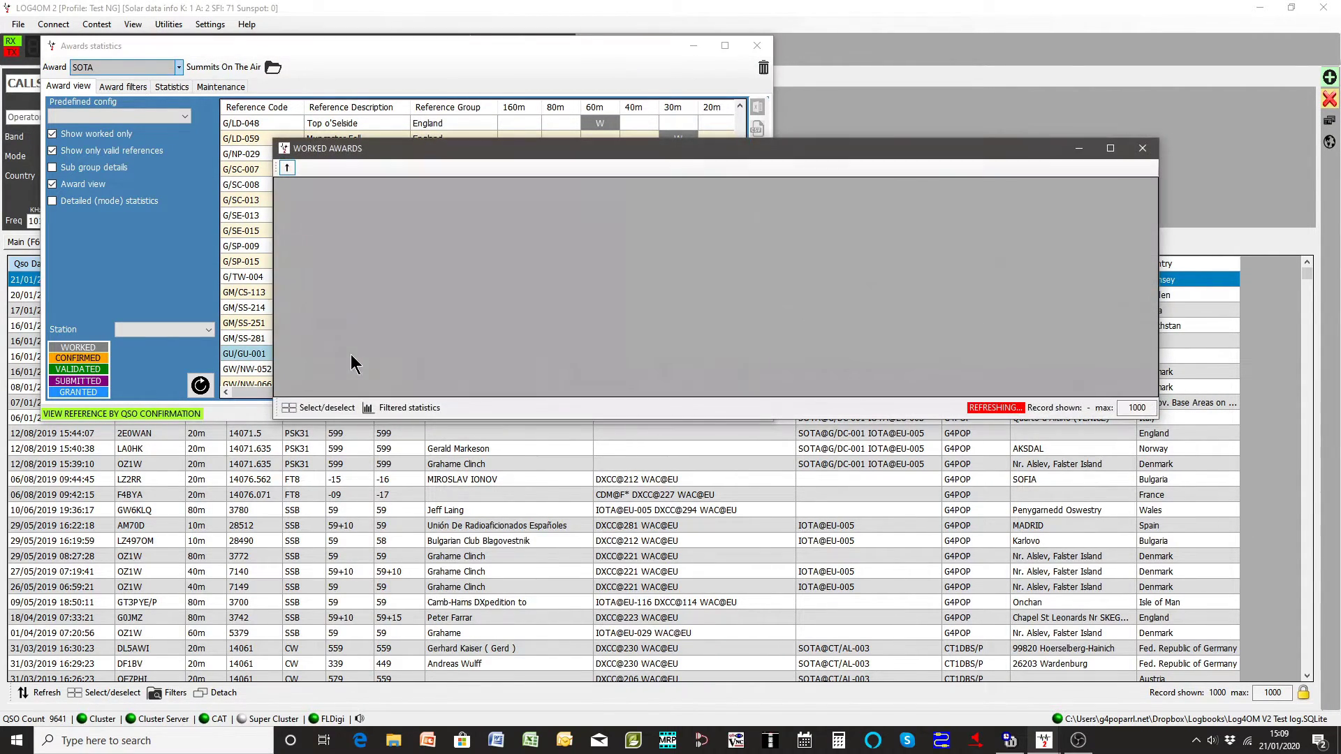
pyautogui.click(1141, 150)
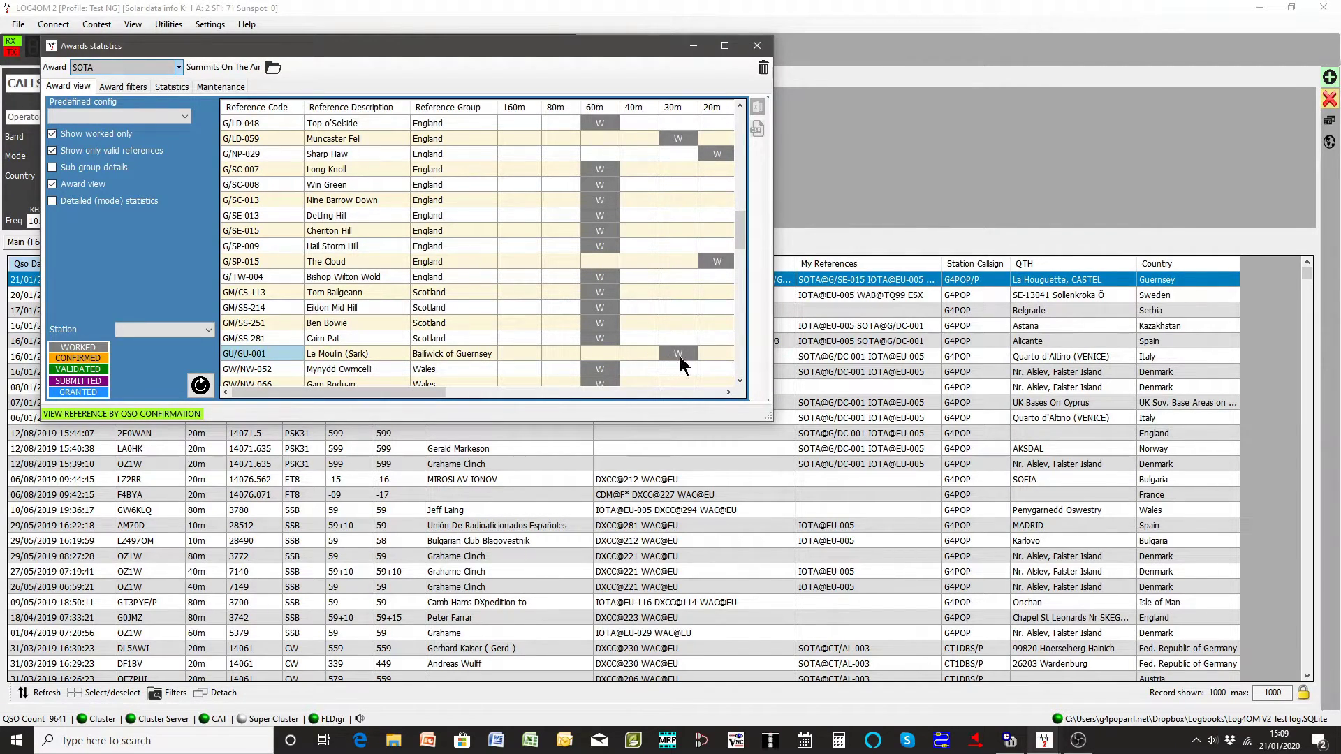
# Step: Enlarge the award statistics window, view the SOTA statistics by band and mode, and close the window
pyautogui.moveTo(767, 408); pyautogui.dragTo(945, 471)
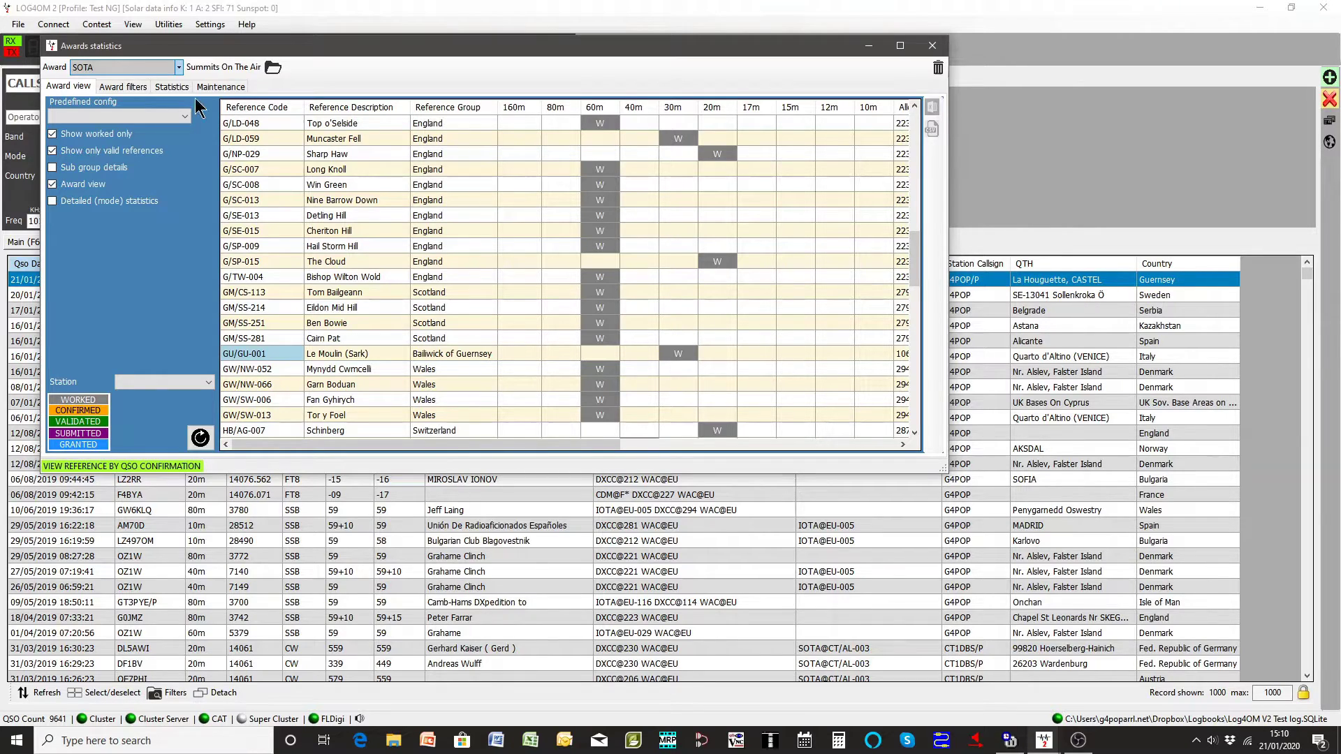
pyautogui.click(163, 88)
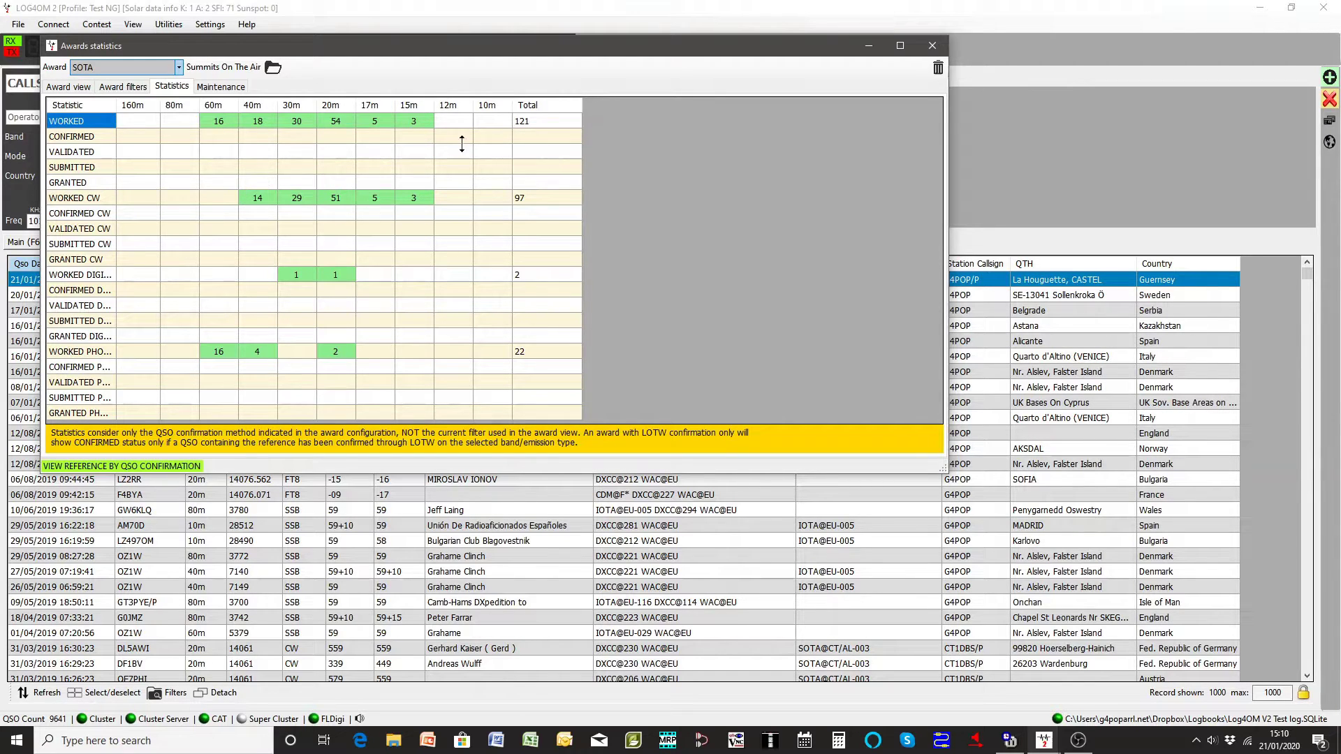
pyautogui.click(931, 47)
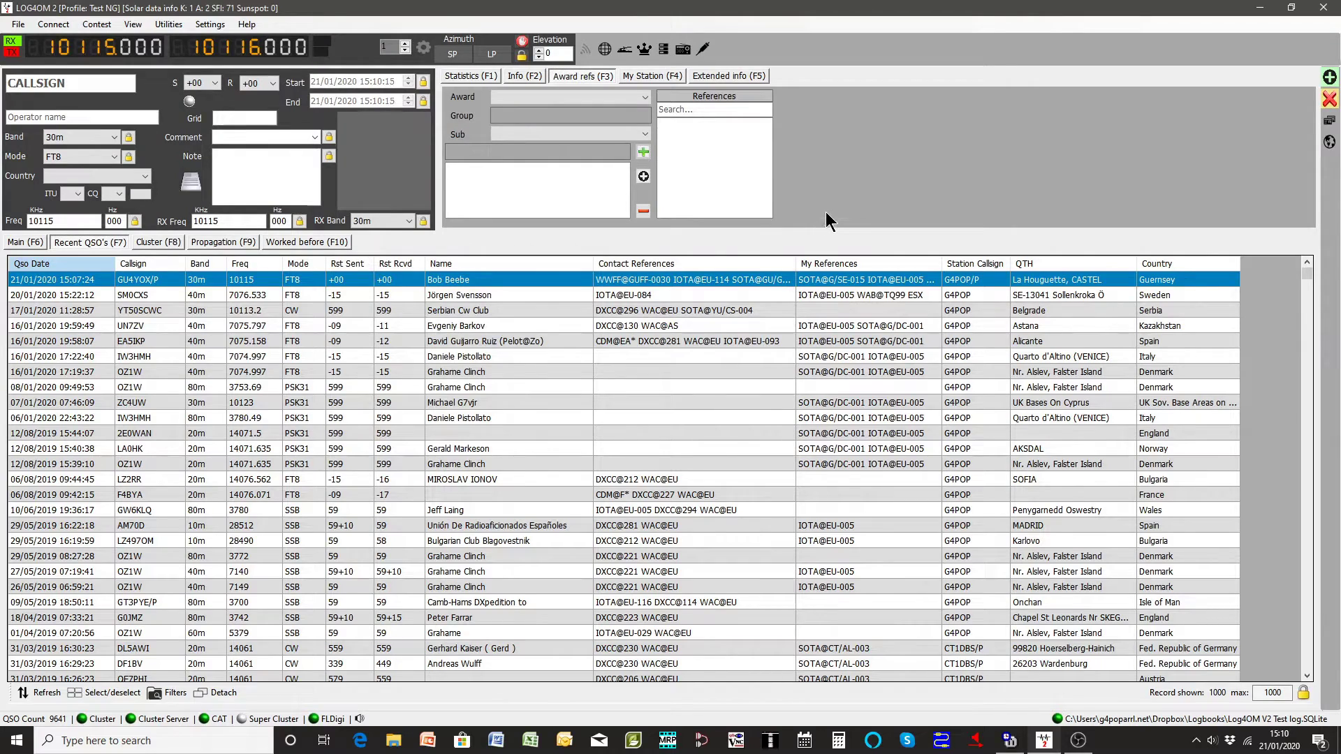
# Step: Open the station information in the program configuration and open the station callsign for editing
pyautogui.click(25, 242)
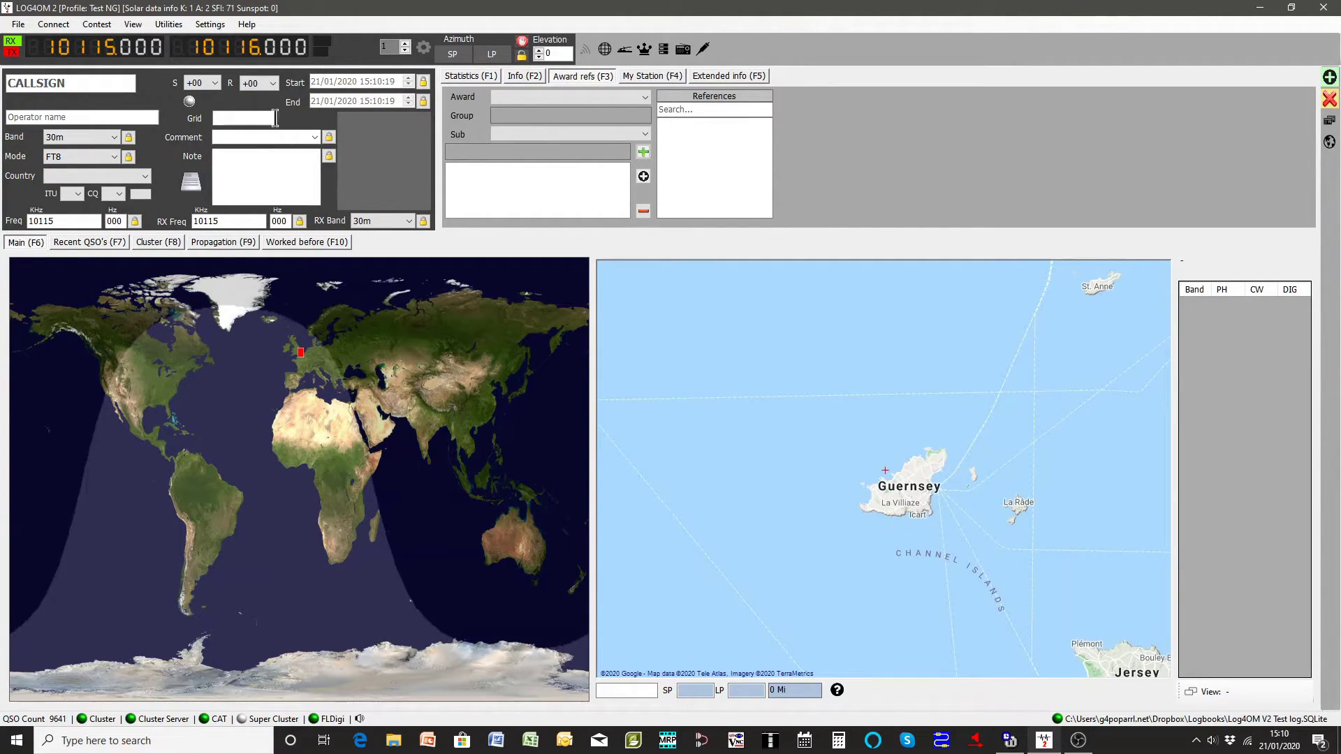
pyautogui.click(209, 24)
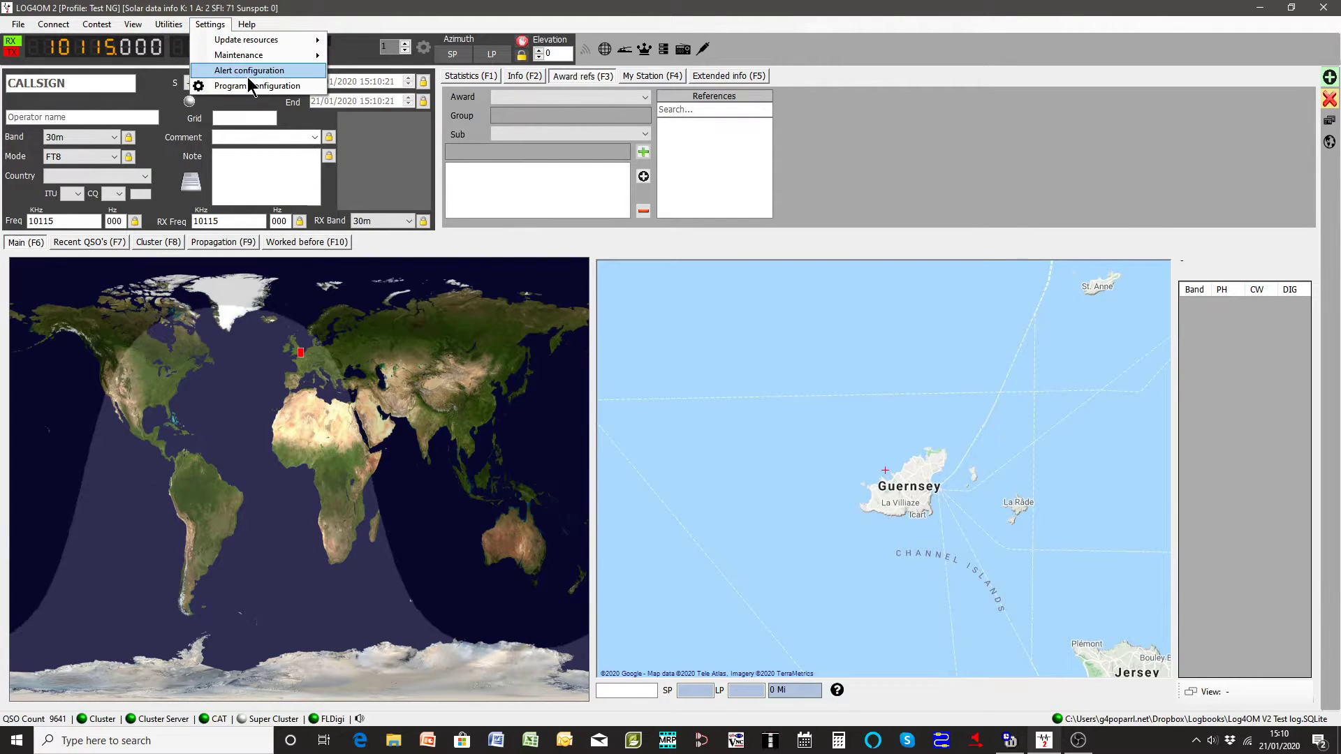
pyautogui.click(253, 86)
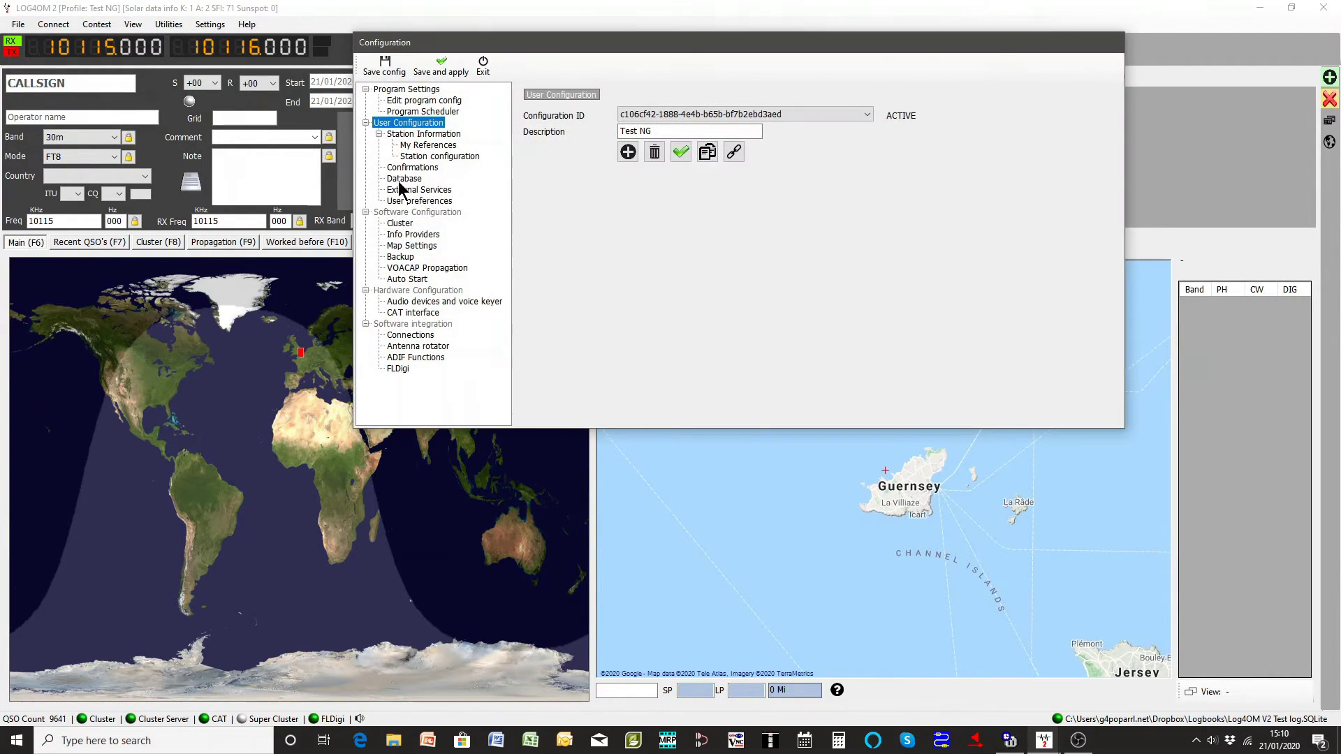
pyautogui.click(409, 136)
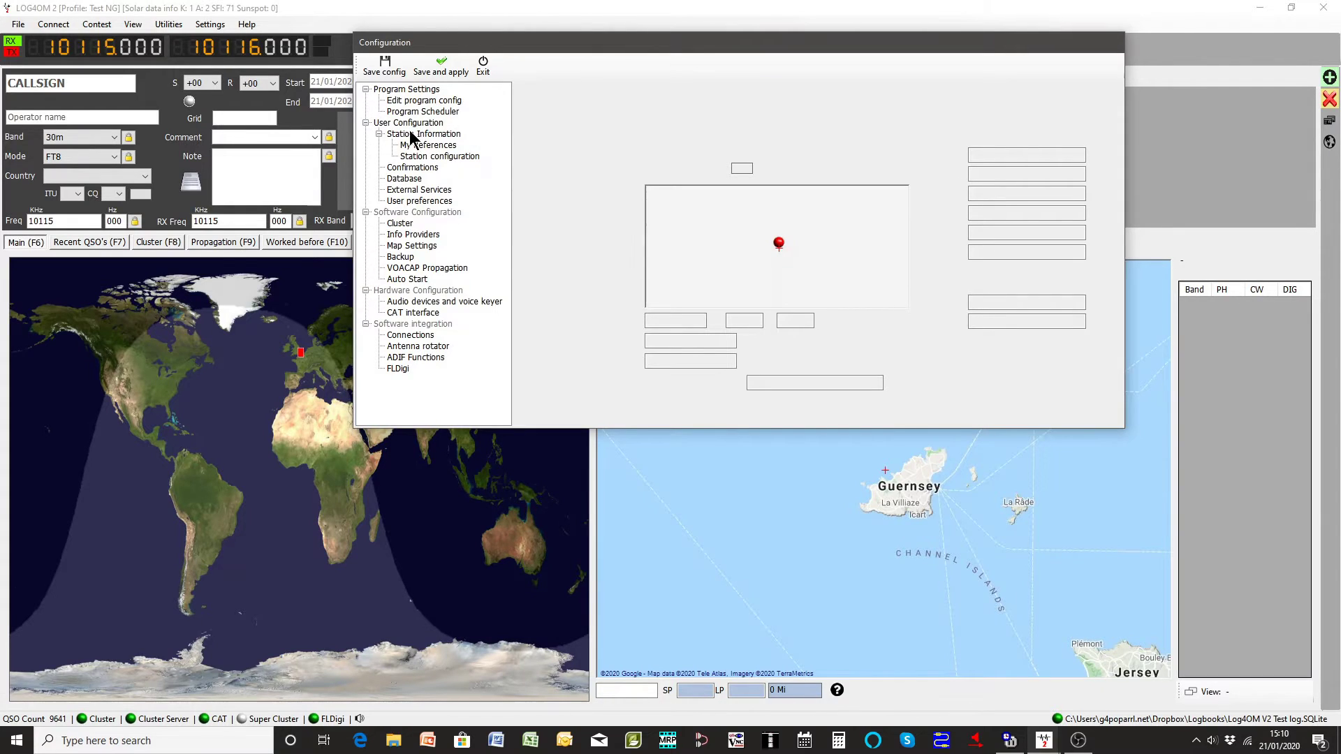
pyautogui.click(707, 120)
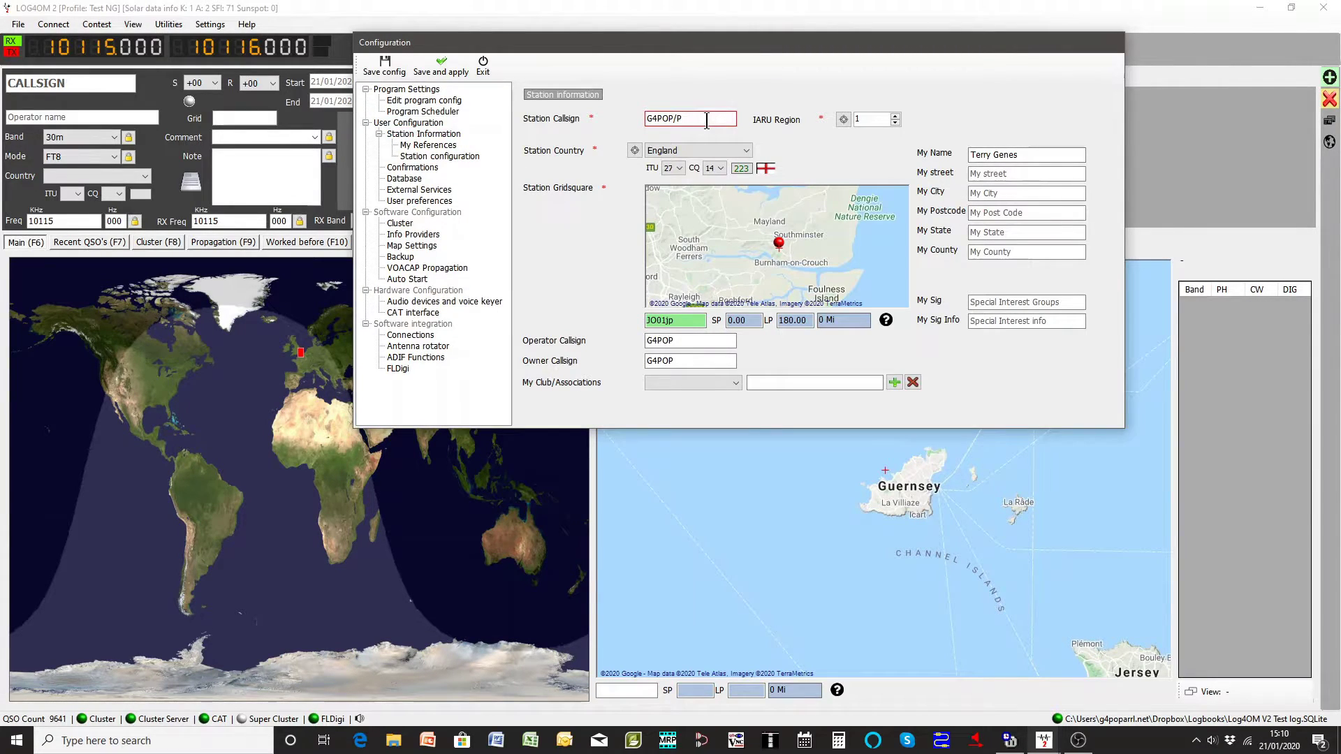
# Step: Disable SOTA reference G/SE-015 in the station's own references, then save and apply the configuration
pyautogui.click(429, 145)
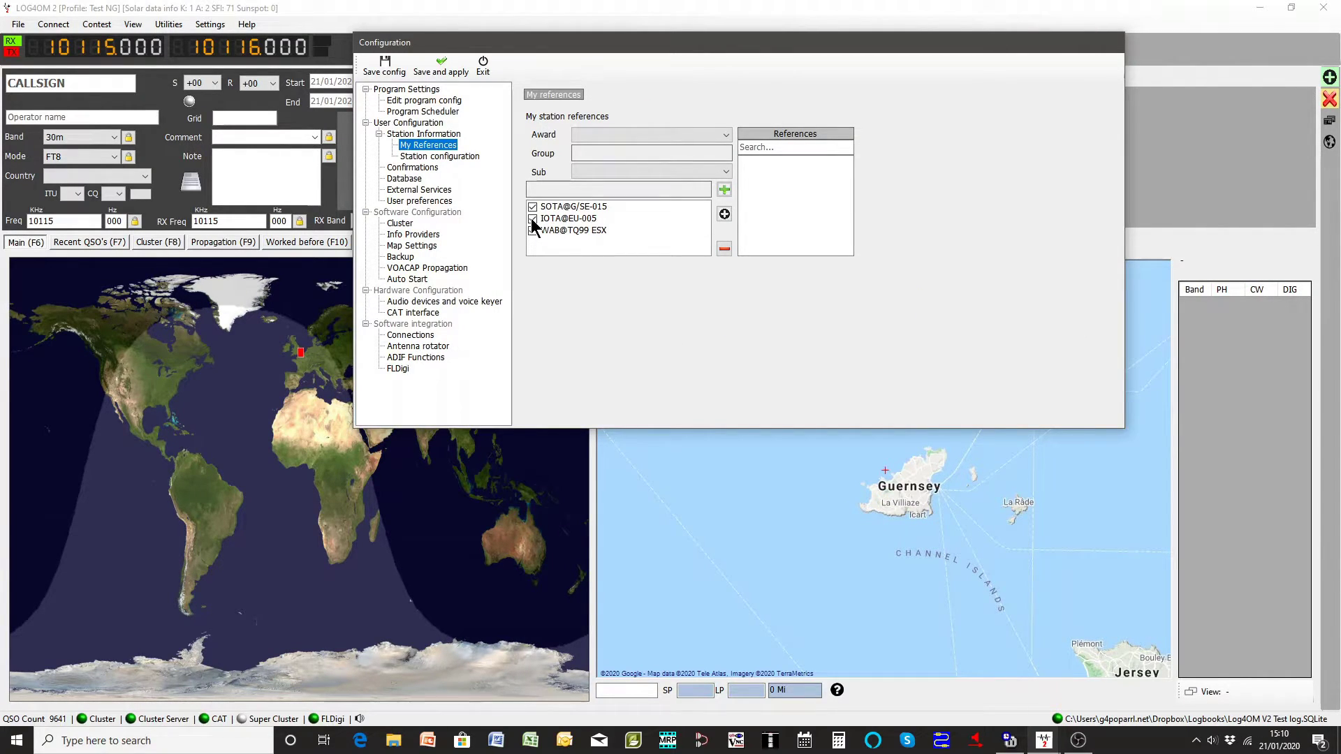
pyautogui.click(532, 218)
pyautogui.click(532, 207)
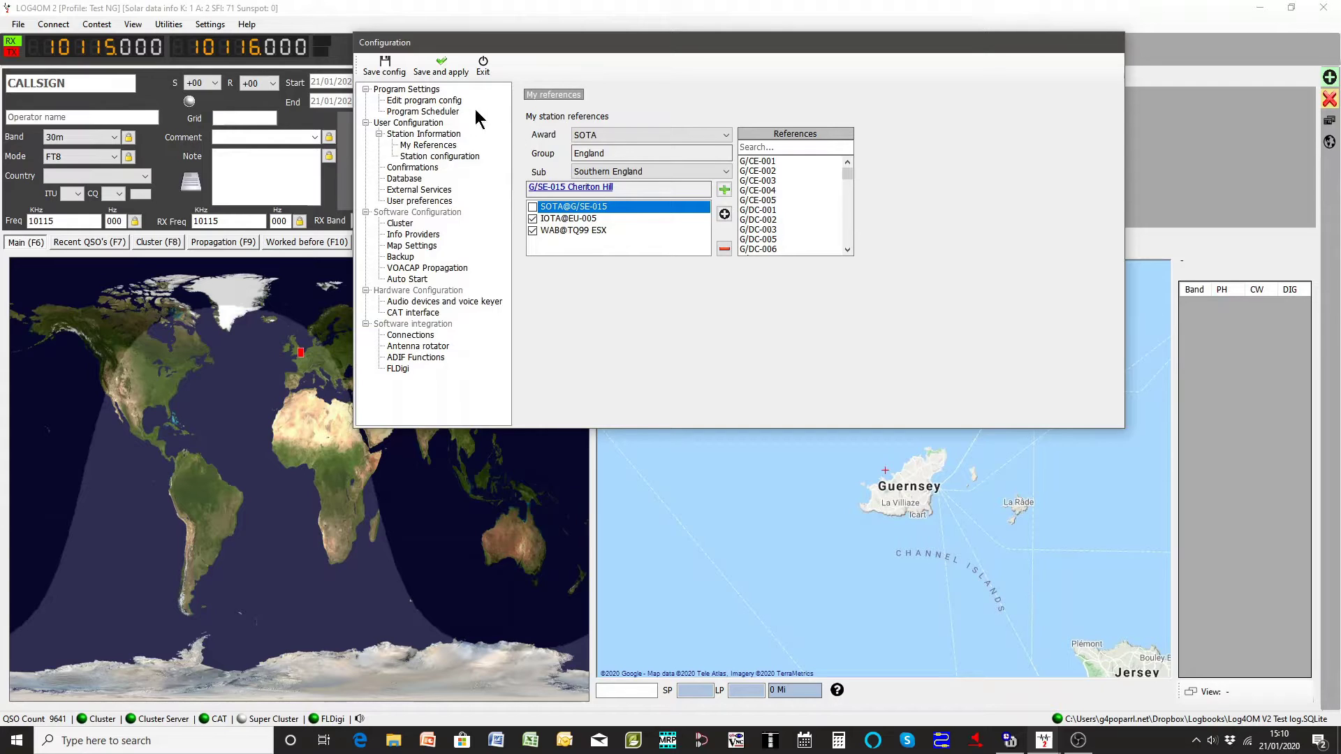
pyautogui.click(438, 67)
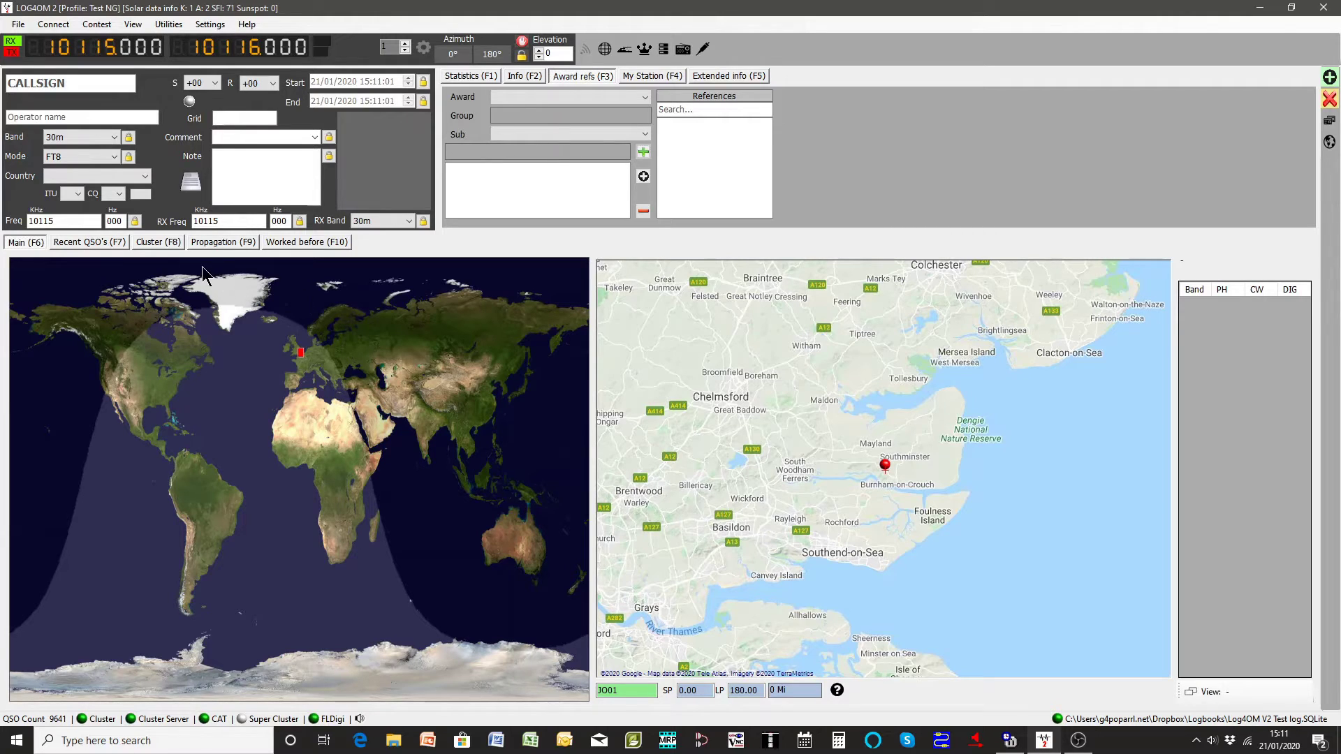
# Step: Load the Luxembourg spot at 10136.0 from the cluster as a new contact and add SOTA reference LX/LX-002 Grengenwald to it
pyautogui.click(166, 242)
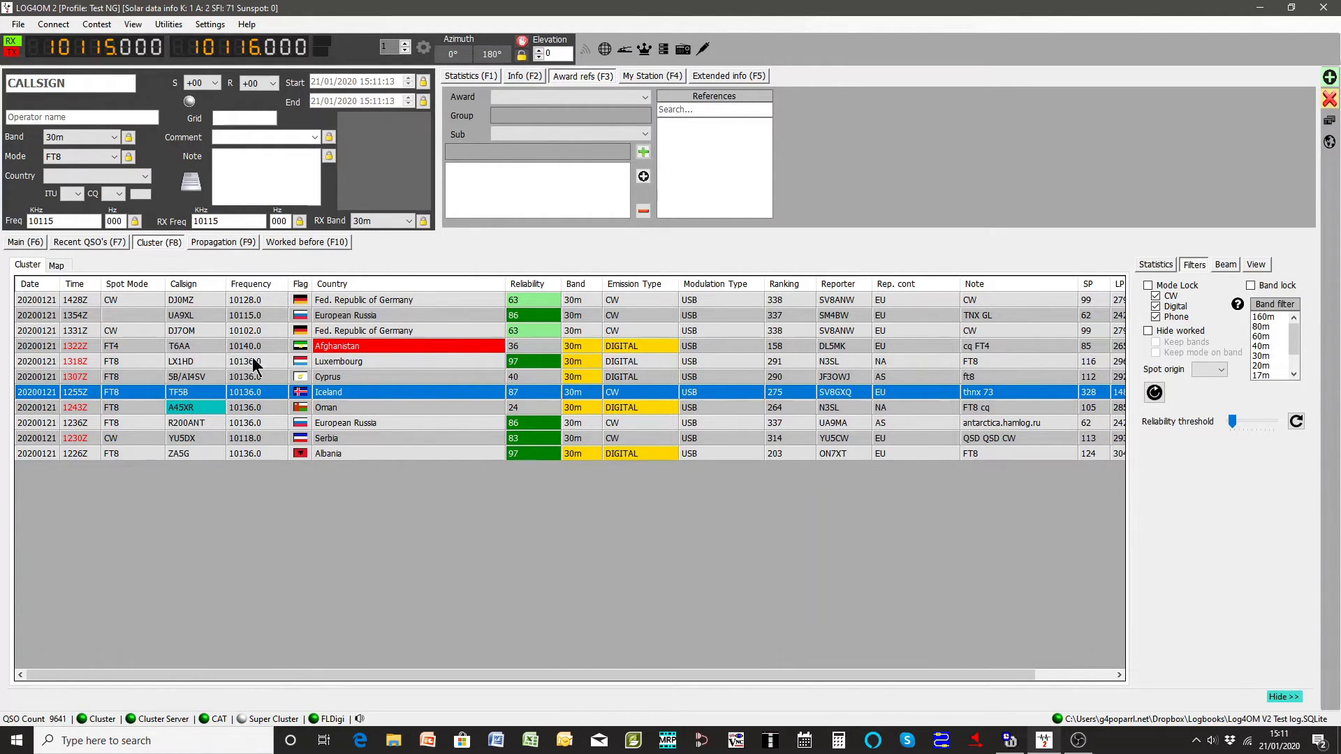
pyautogui.doubleClick(170, 362)
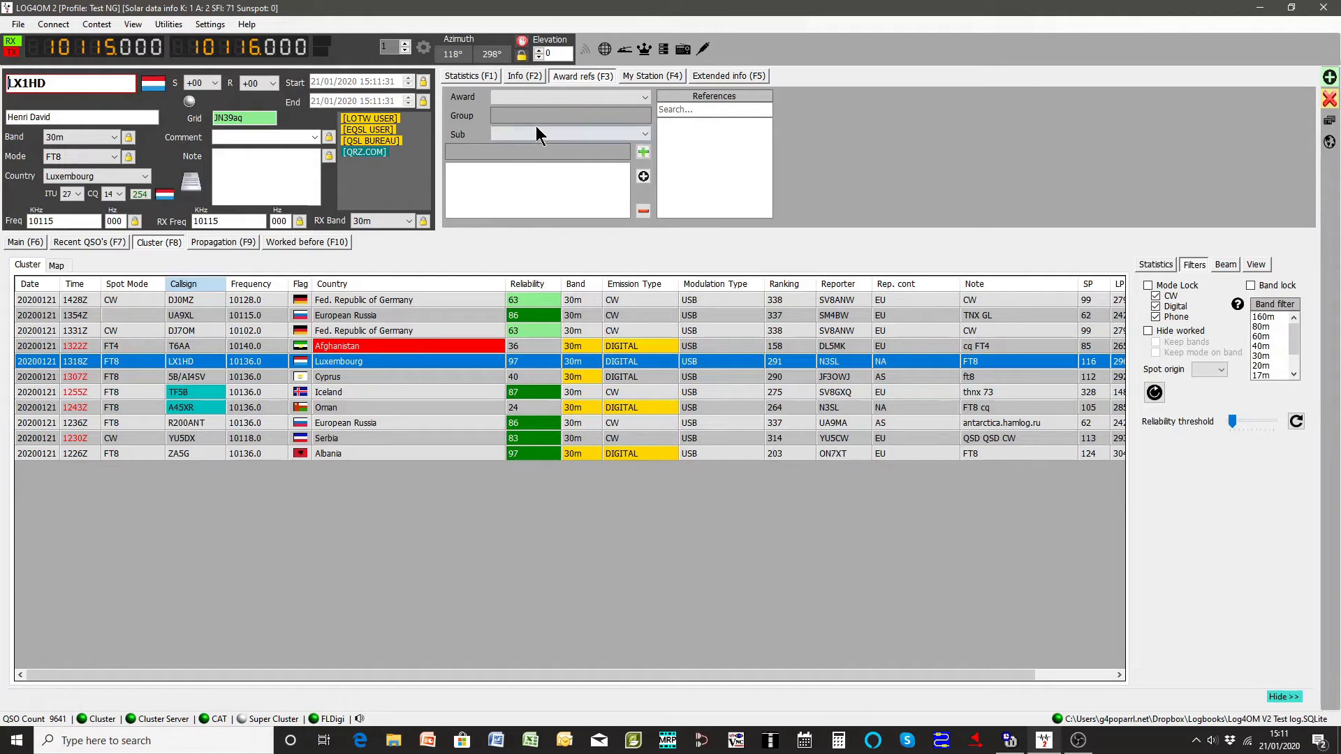
pyautogui.click(569, 98)
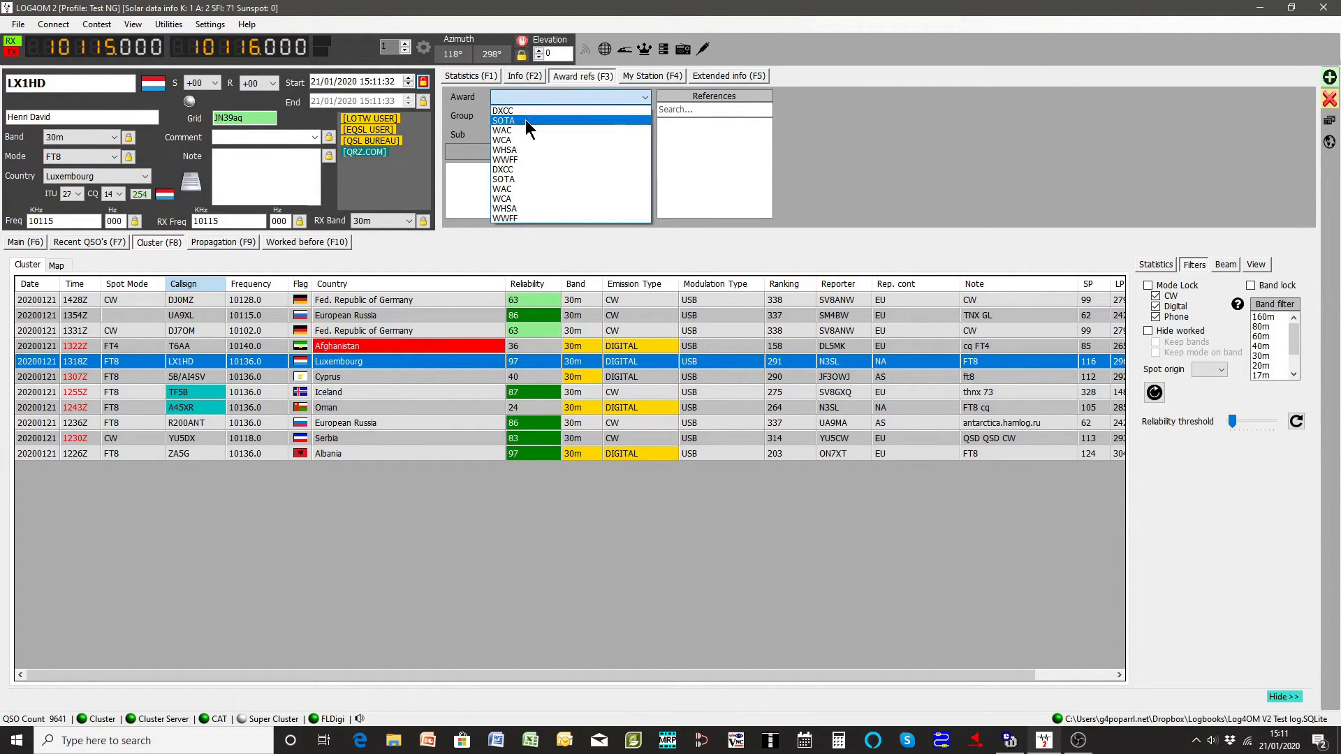
pyautogui.click(524, 120)
pyautogui.click(693, 133)
pyautogui.doubleClick(693, 133)
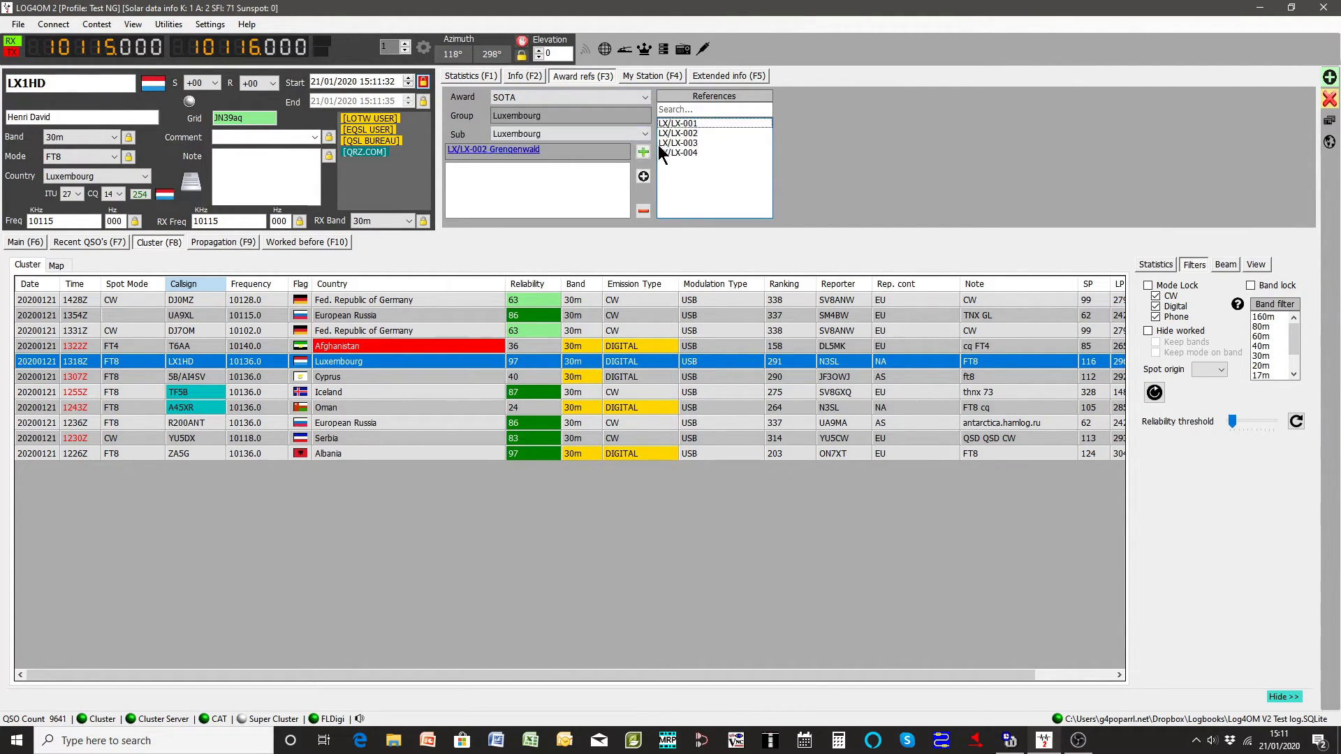
pyautogui.click(642, 151)
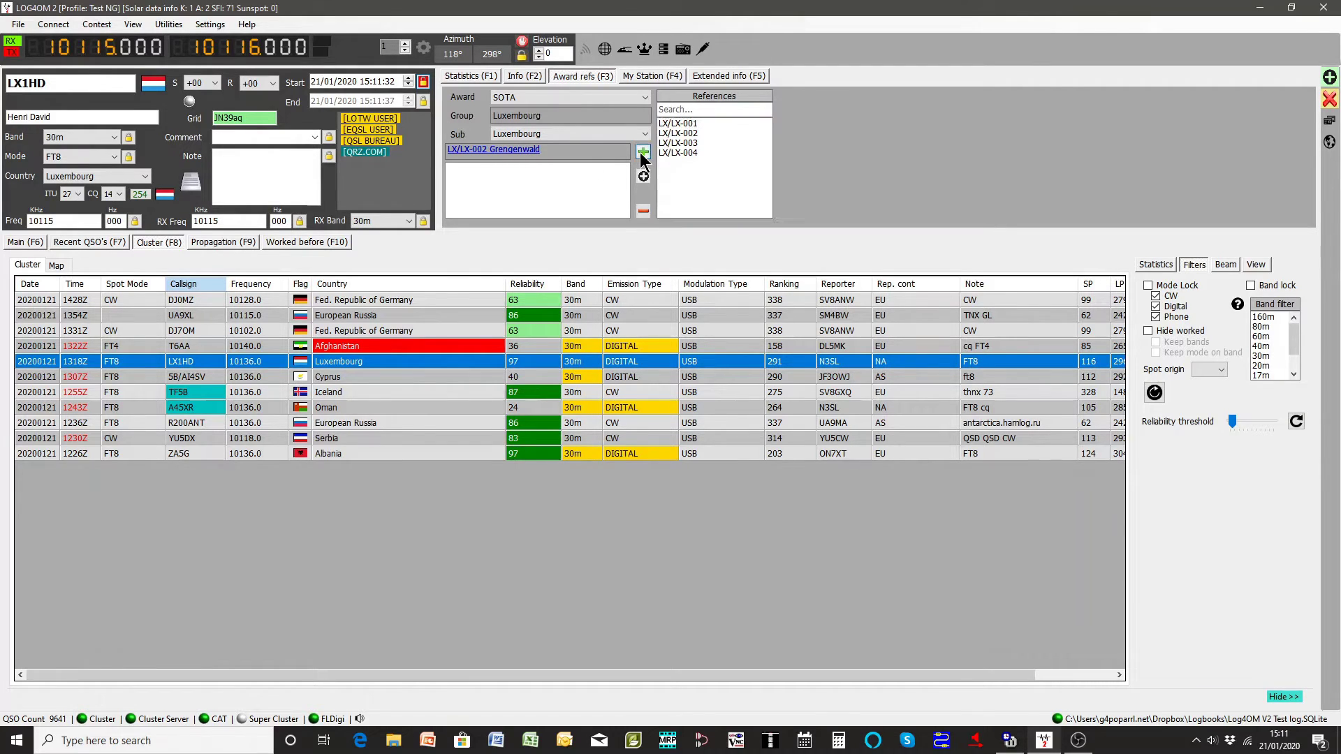
# Step: View the LX/LX-002 Grengenwald summit on the SOTA maps website, close it and return to the main map view
pyautogui.click(495, 150)
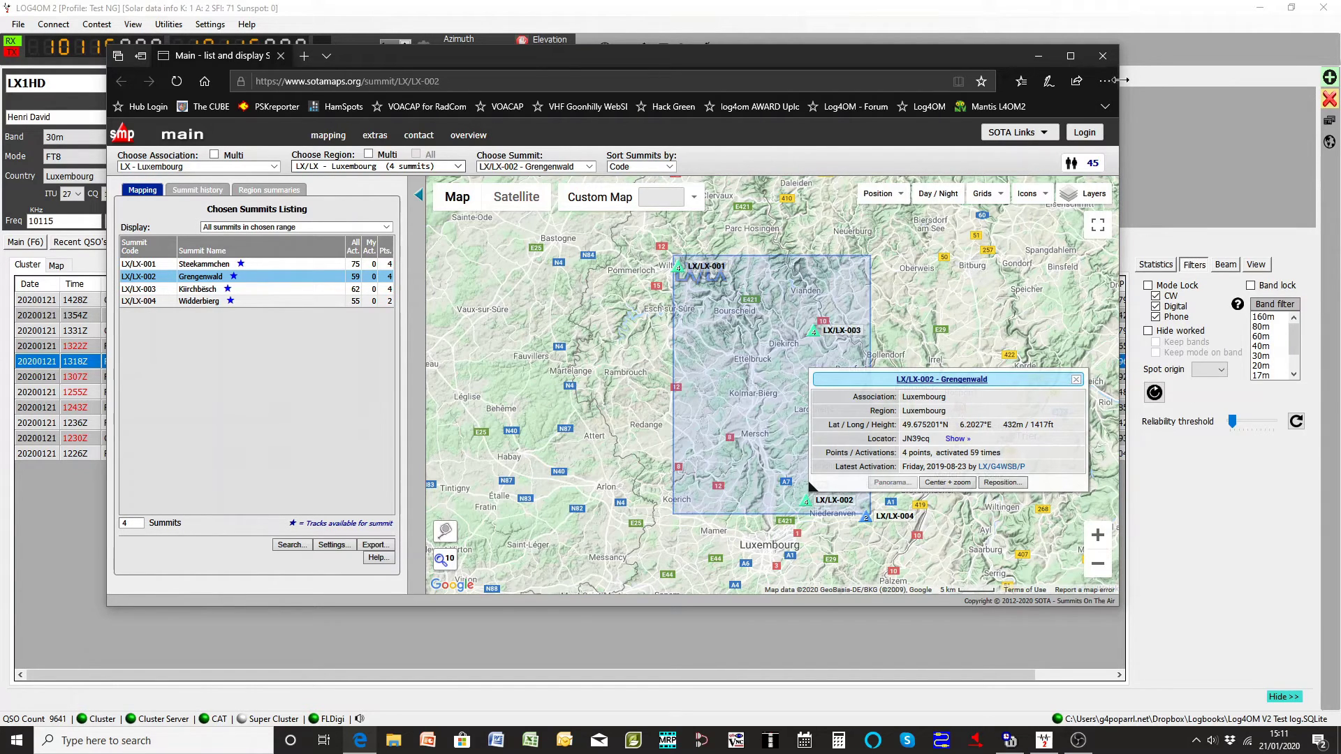
pyautogui.click(1104, 55)
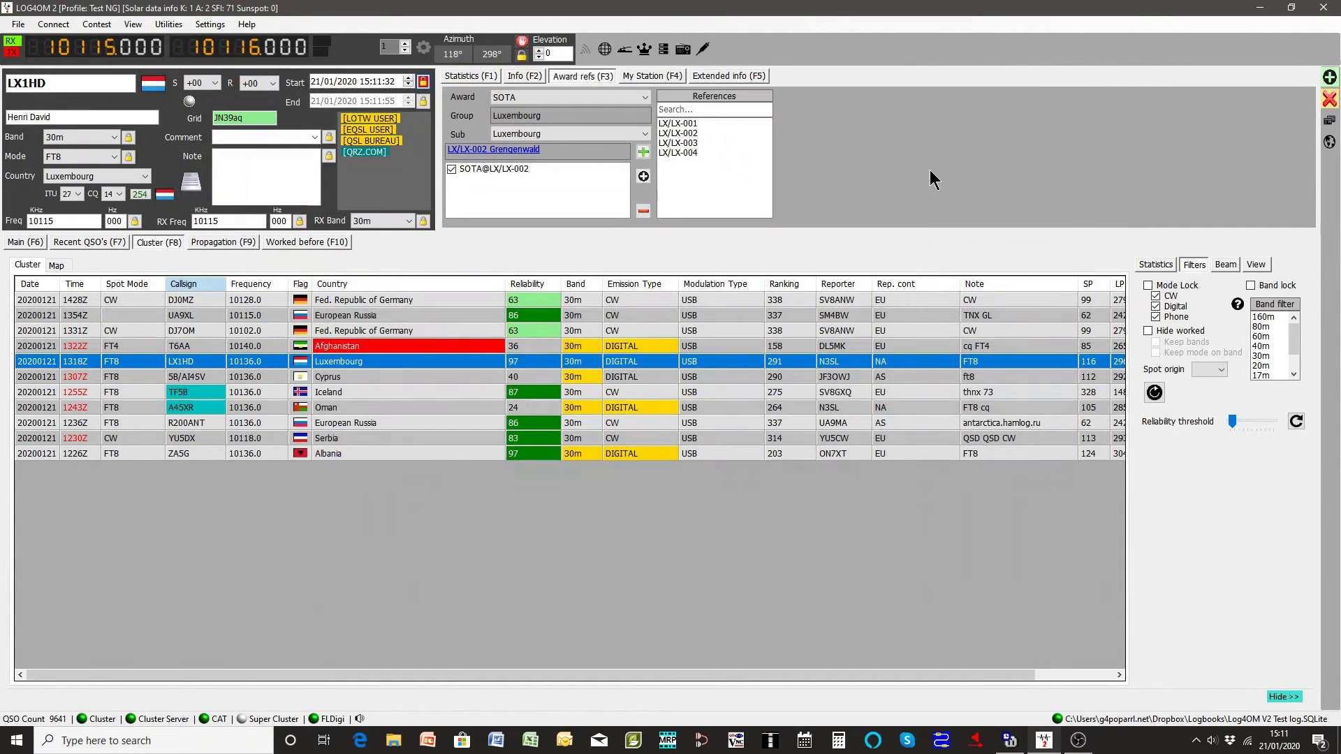
pyautogui.click(25, 244)
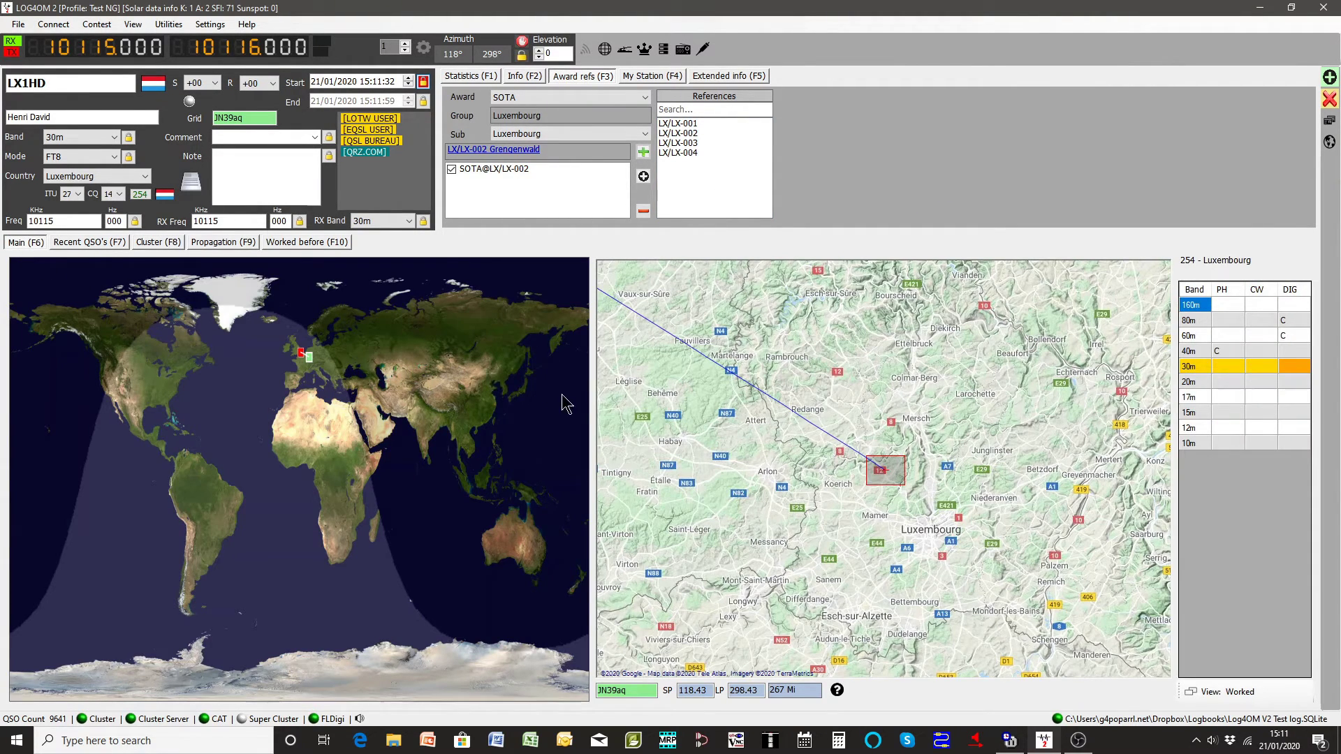